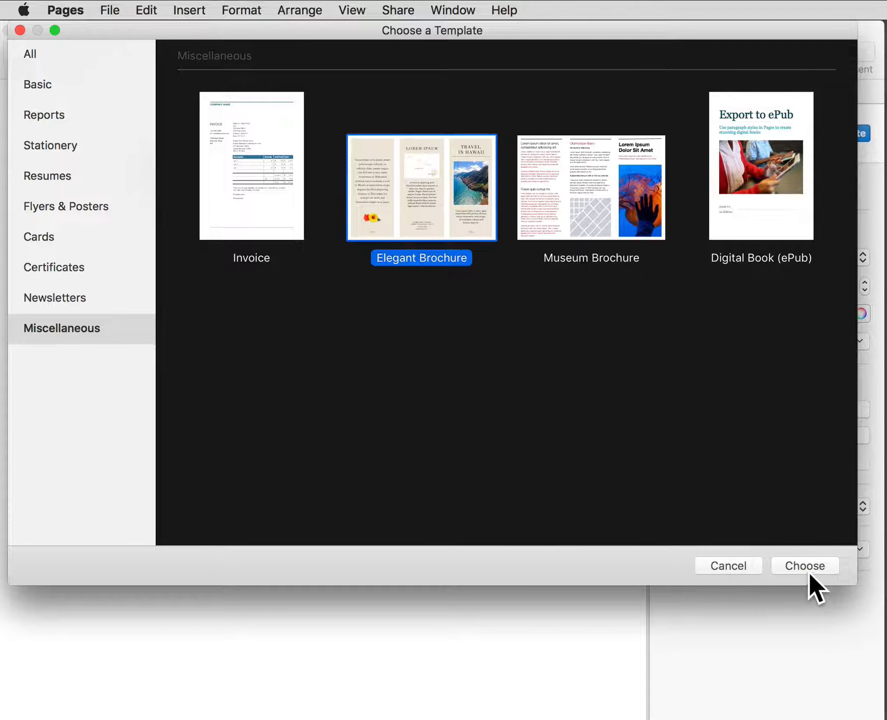
Step: Create a document from the Elegant Brochure template and replace the middle panel's heading with "TITLE"
left_click(797, 561)
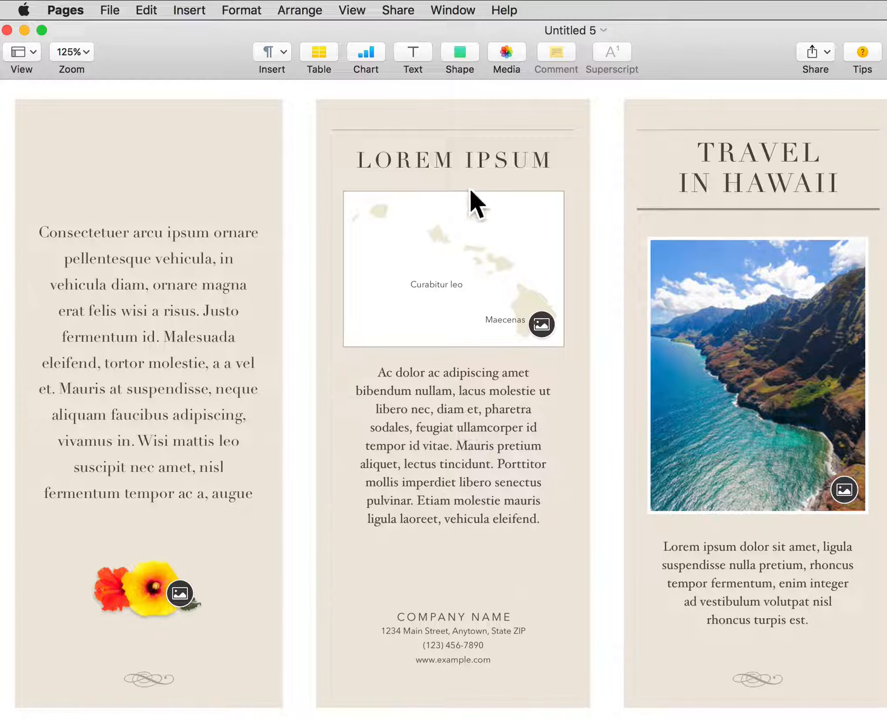
left_click(444, 156)
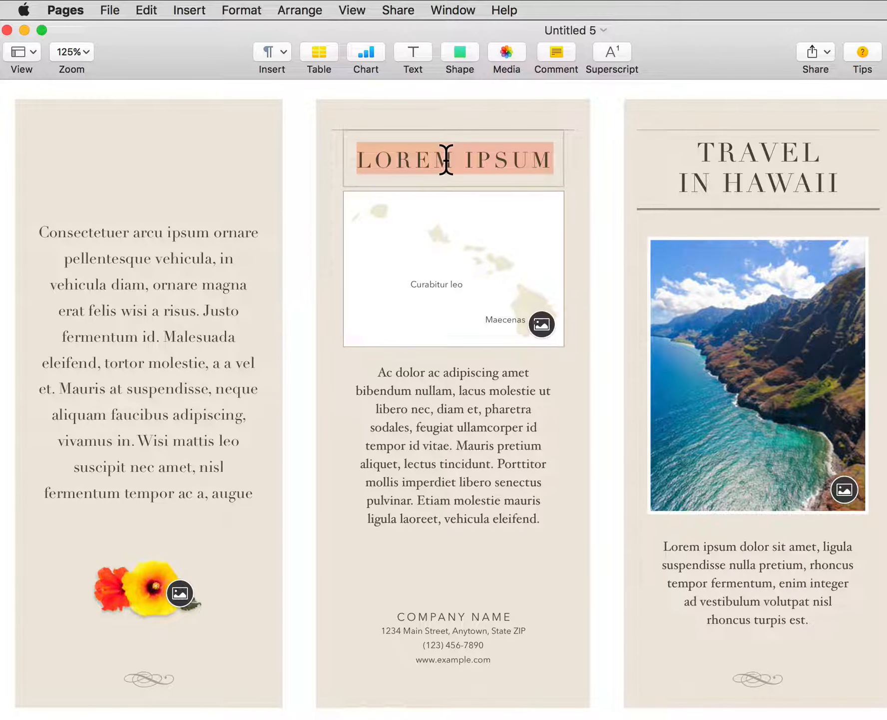
type("TITLE")
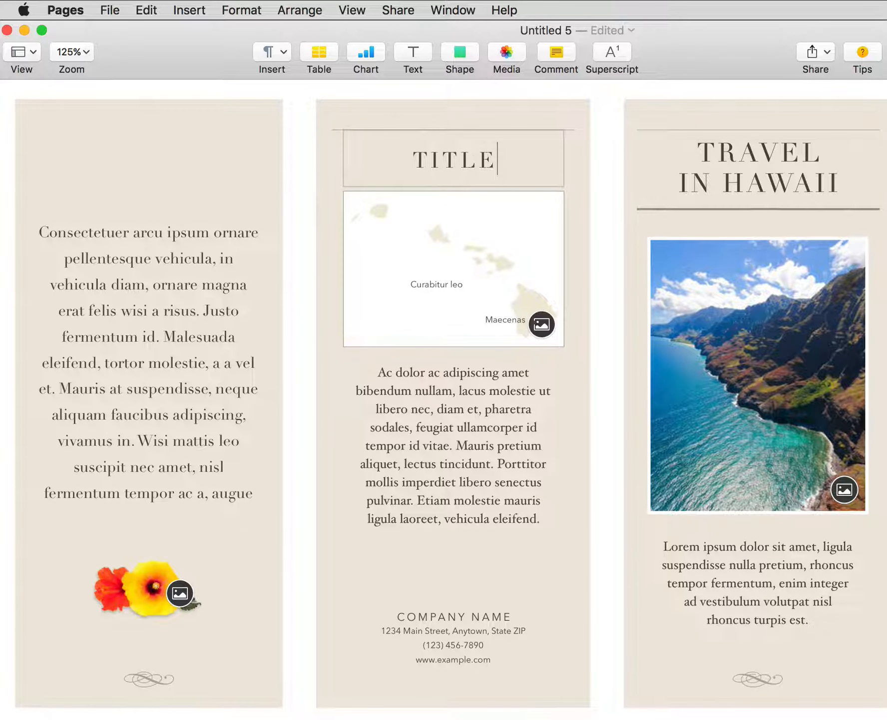
Step: Replace the middle panel's body text with the lines "df", "dfgsdfgsdfgsdfg" and "dfgsdgsdg"
left_click(439, 381)
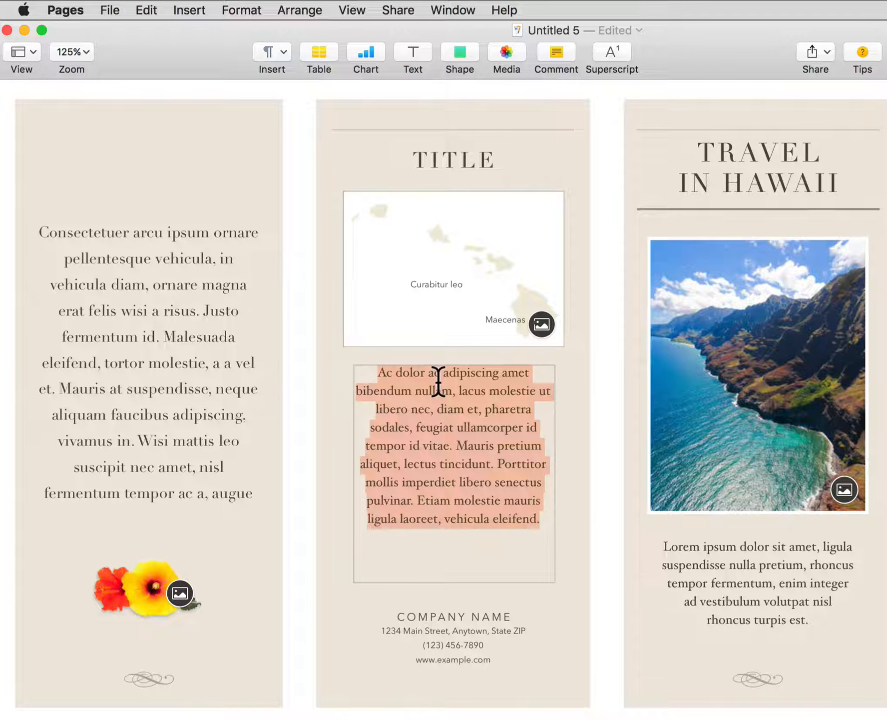
key("BackSpace")
type("df")
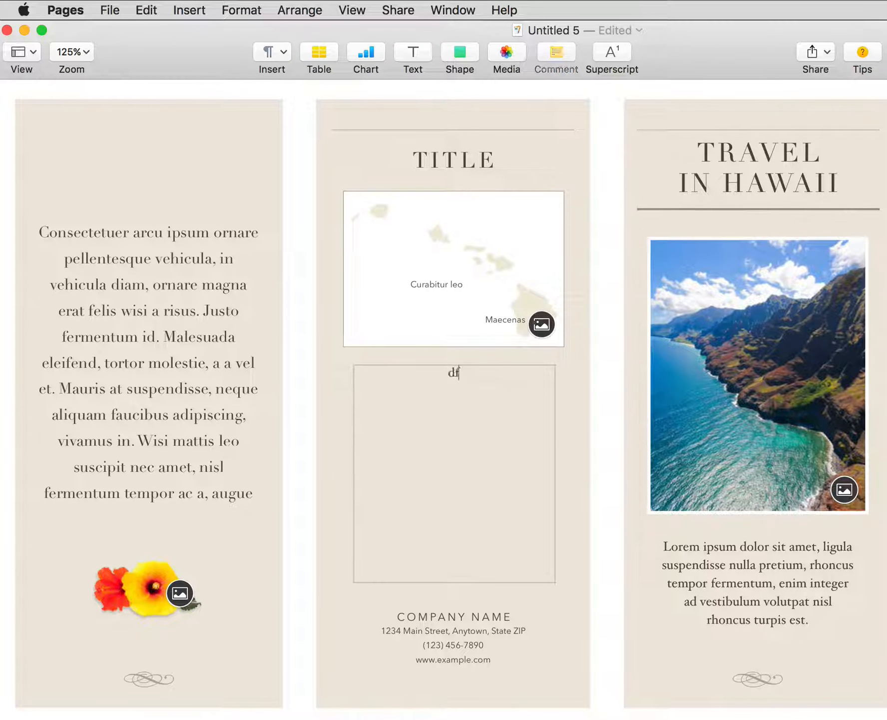
key("Return")
type("dfgsdfgsdfgsdfg")
key("Return")
type("dfgsdgsdg")
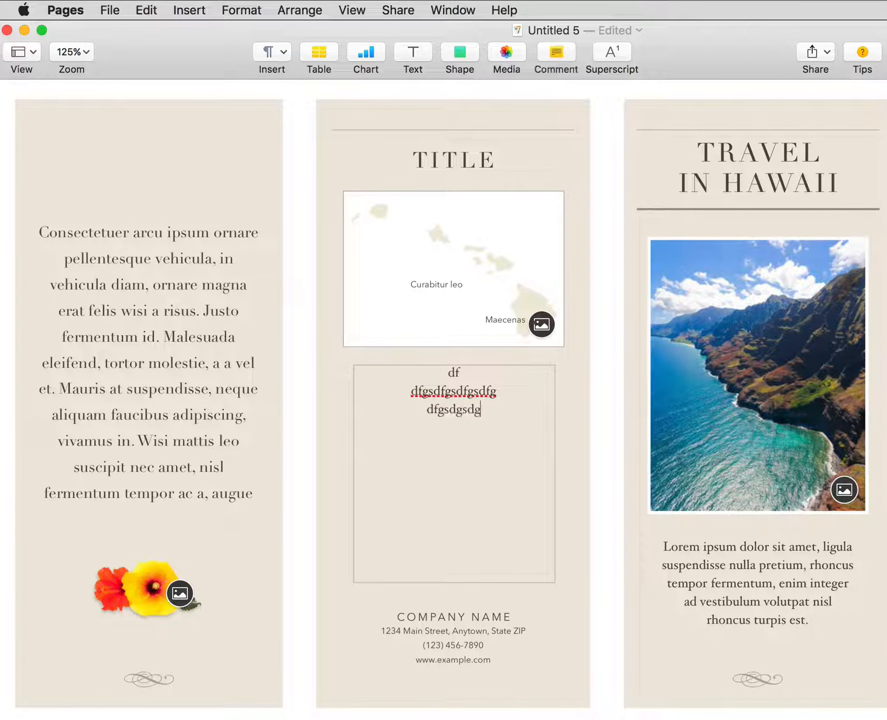
key("Return")
left_click(340, 537)
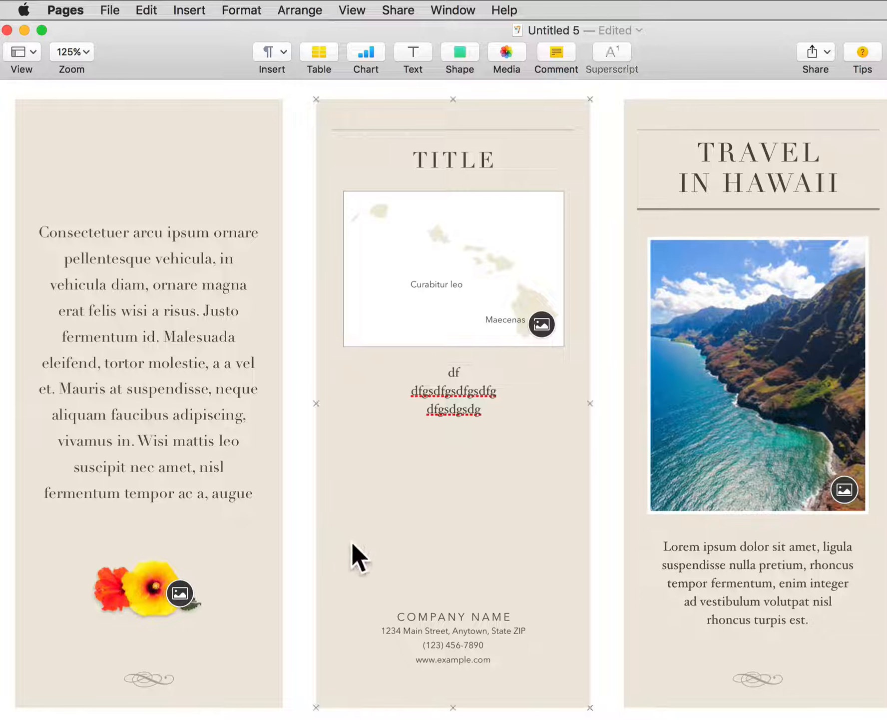
Step: Shrink the middle panel's body text box and shift it, the map image and the title lower in the panel
left_click(374, 488)
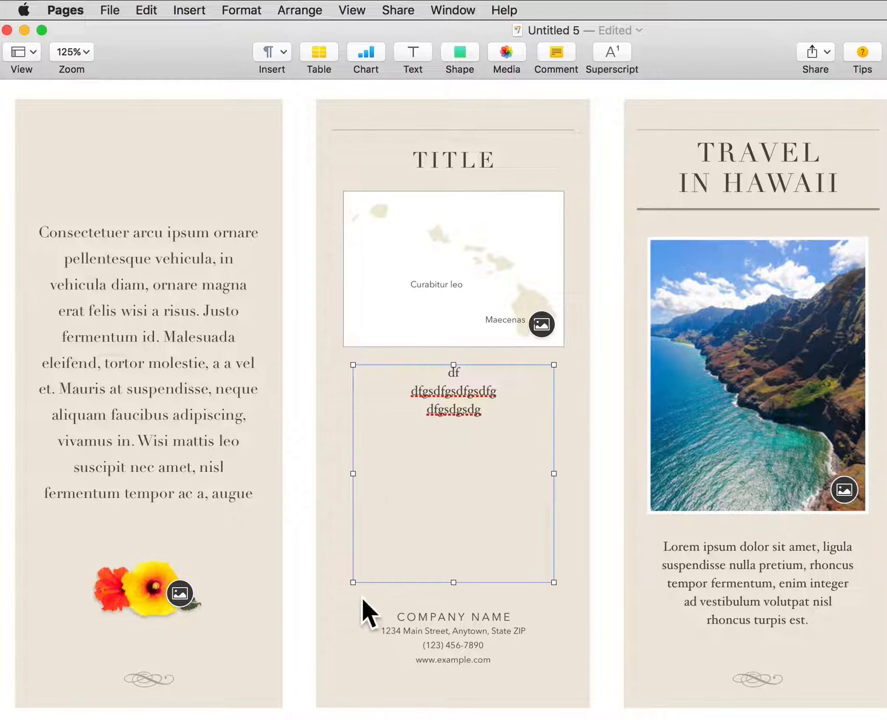
left_click_drag(354, 581, 454, 493)
left_click_drag(501, 422, 454, 478)
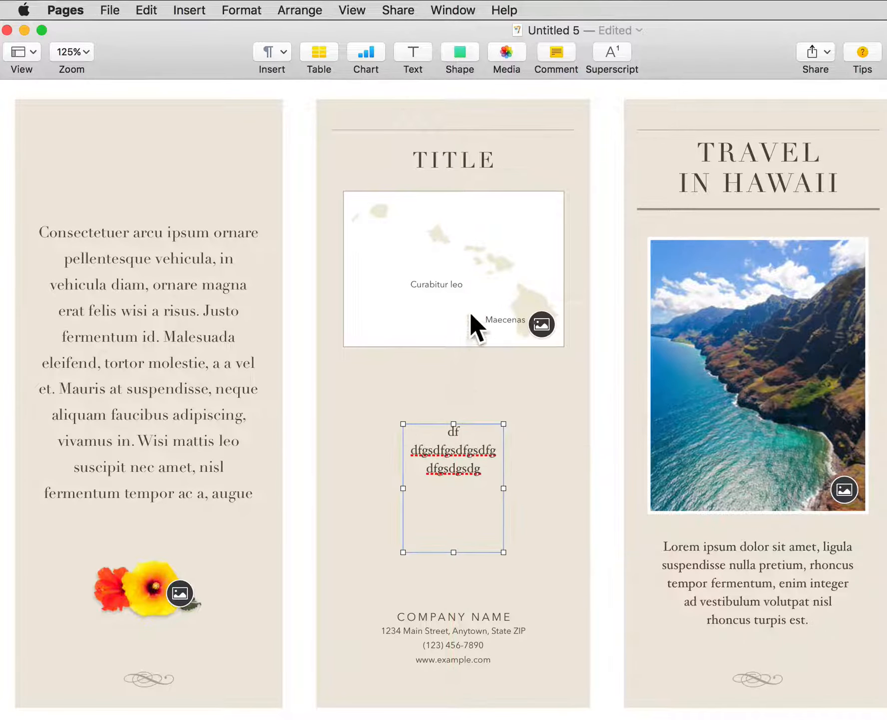
left_click_drag(470, 311, 471, 354)
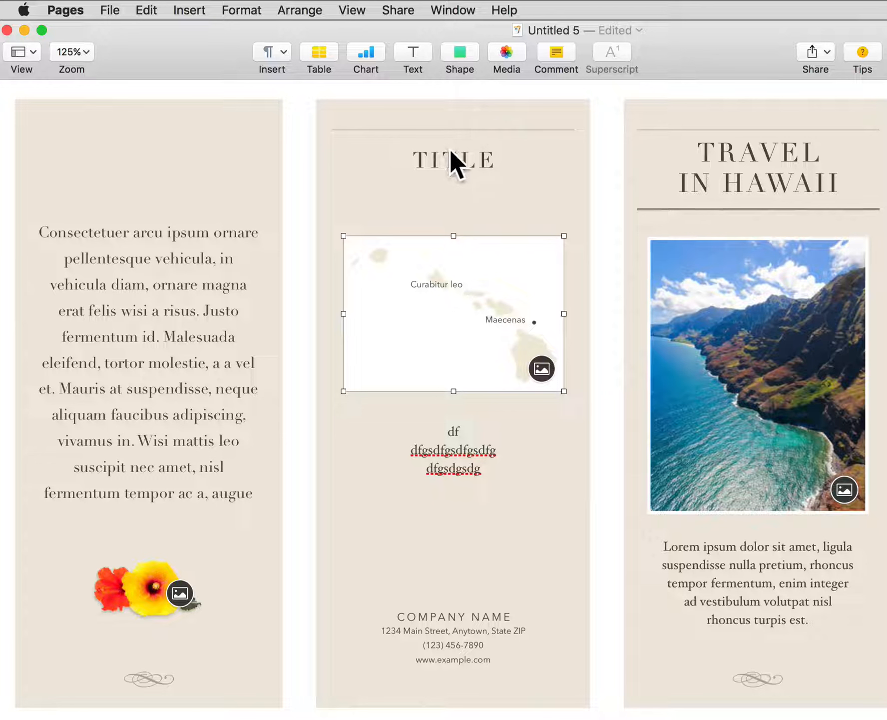
left_click_drag(450, 150, 451, 173)
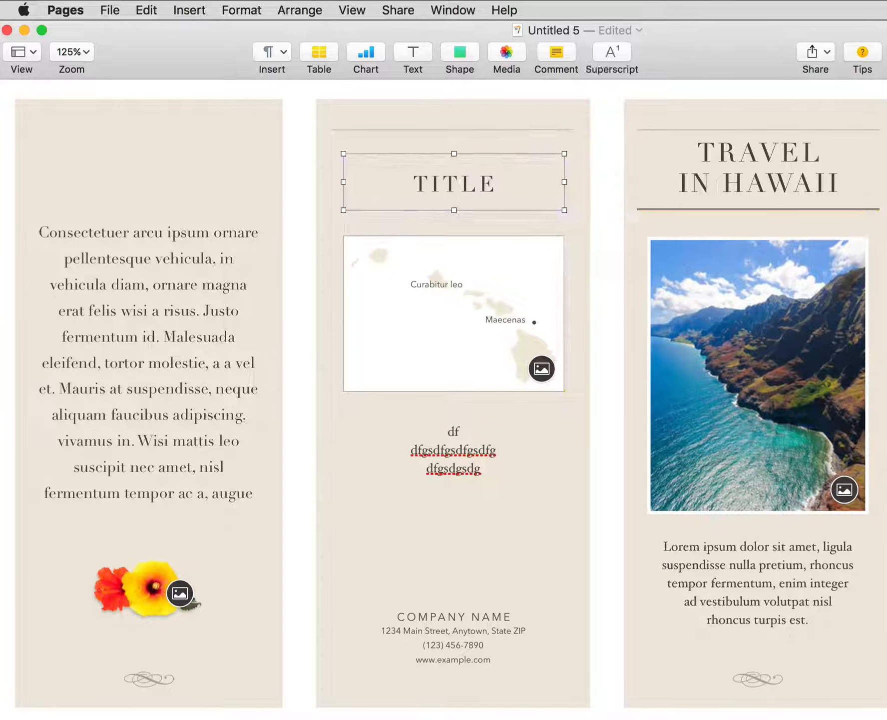
Step: Delete the coast photo from the "Travel in Hawaii" panel and insert the red flower picture in its place
left_click(741, 377)
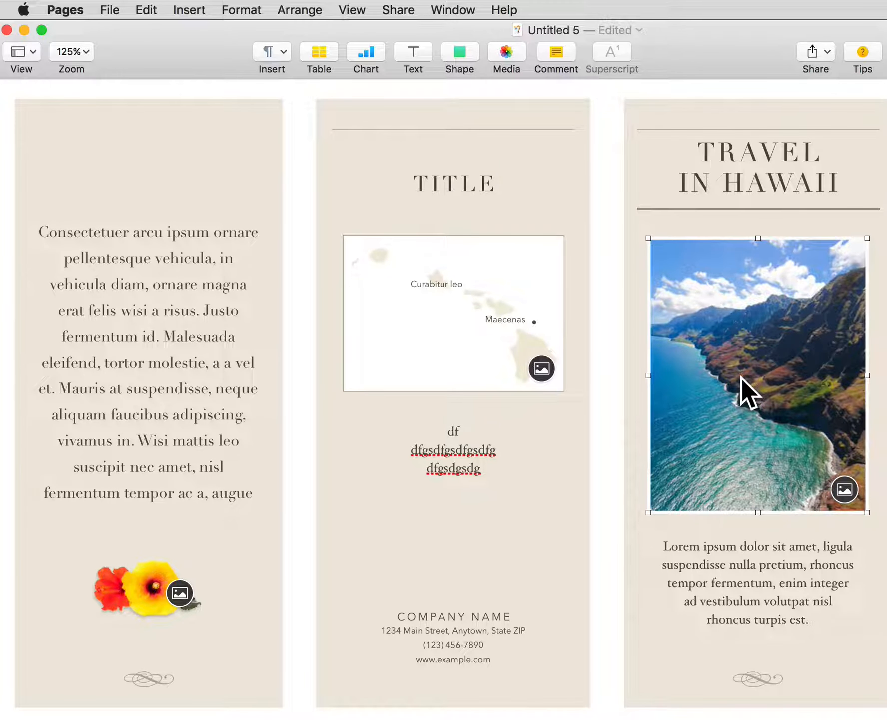
key("Delete")
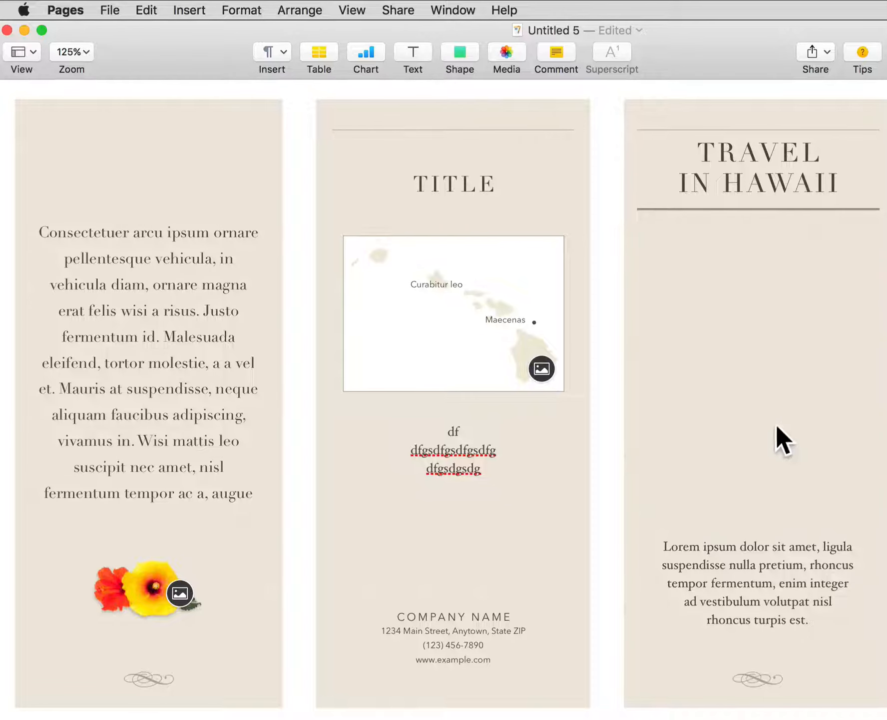
left_click_drag(886, 574, 604, 262)
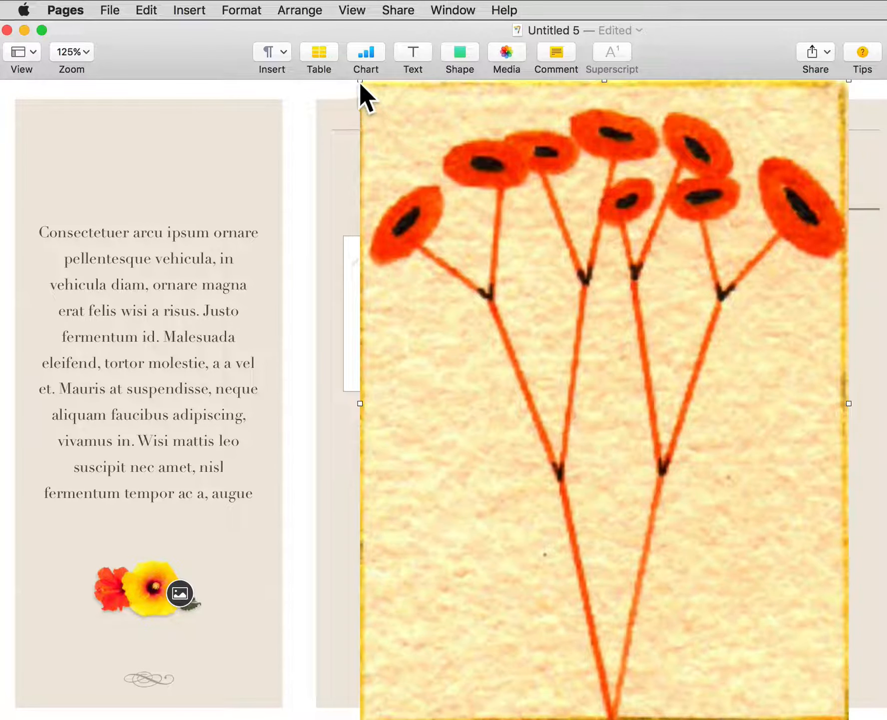
Step: Scale down the flower picture, position it between the panel's title and paragraph, and move the paragraph up slightly
left_click_drag(358, 78, 691, 551)
left_click_drag(746, 579, 754, 353)
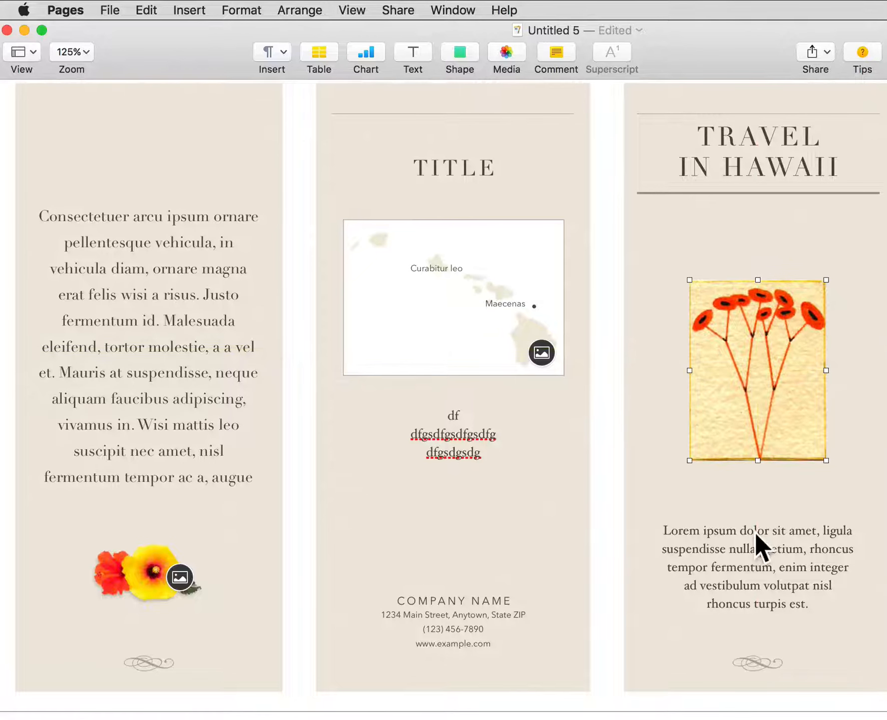
left_click_drag(755, 531, 758, 513)
left_click_drag(783, 412, 782, 404)
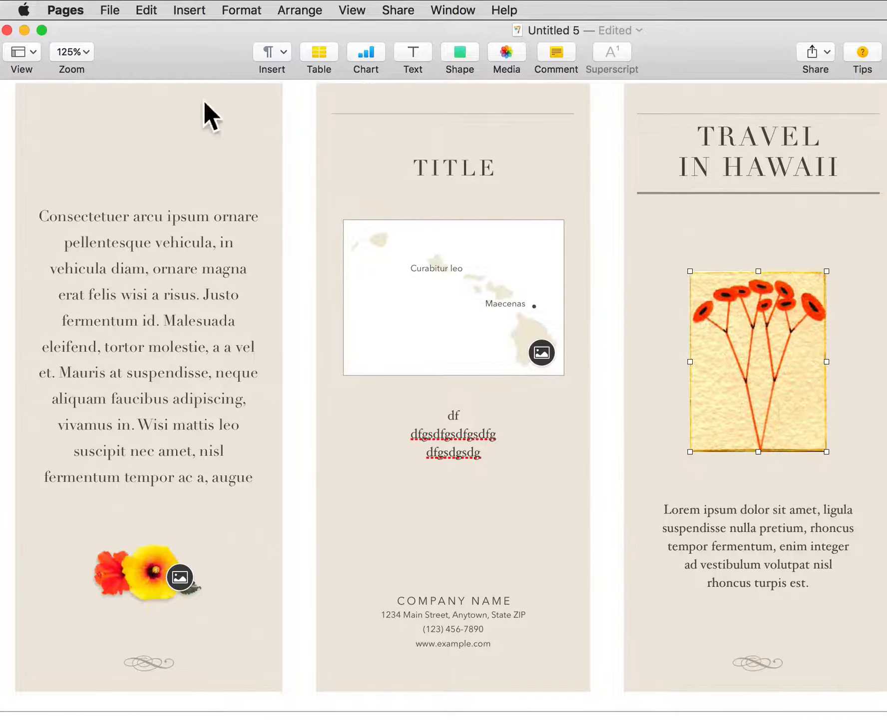
Step: View the brochure's save options without saving, and close the brochure by deleting the unsaved document
left_click(110, 10)
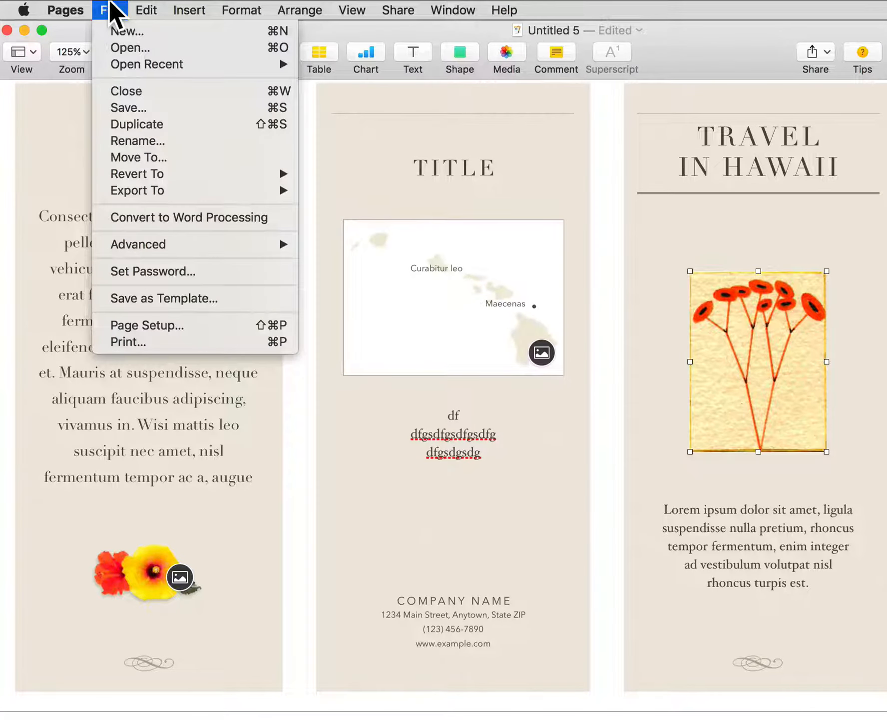
left_click(119, 106)
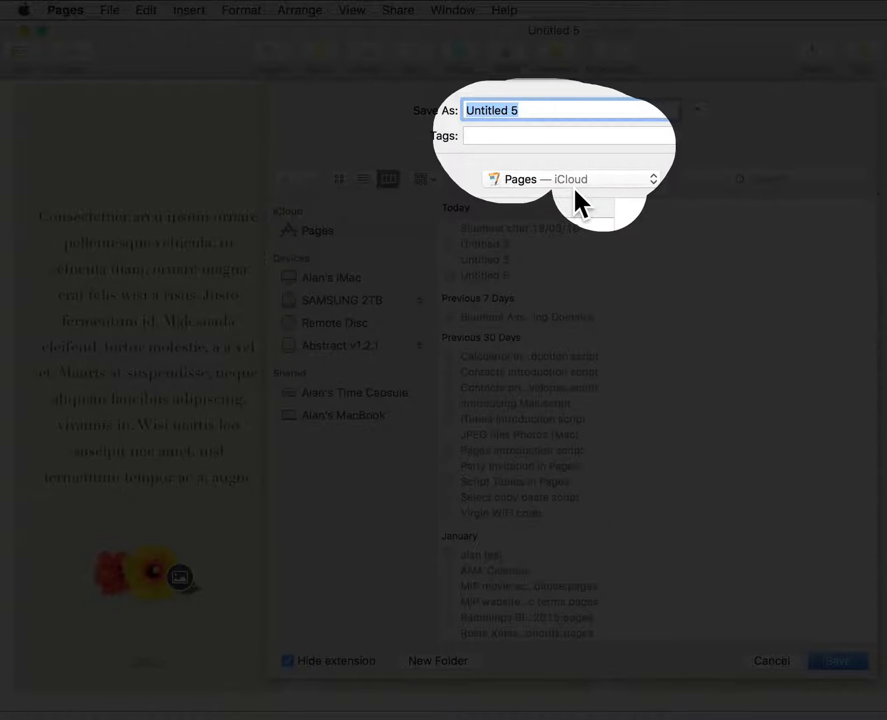
left_click(770, 657)
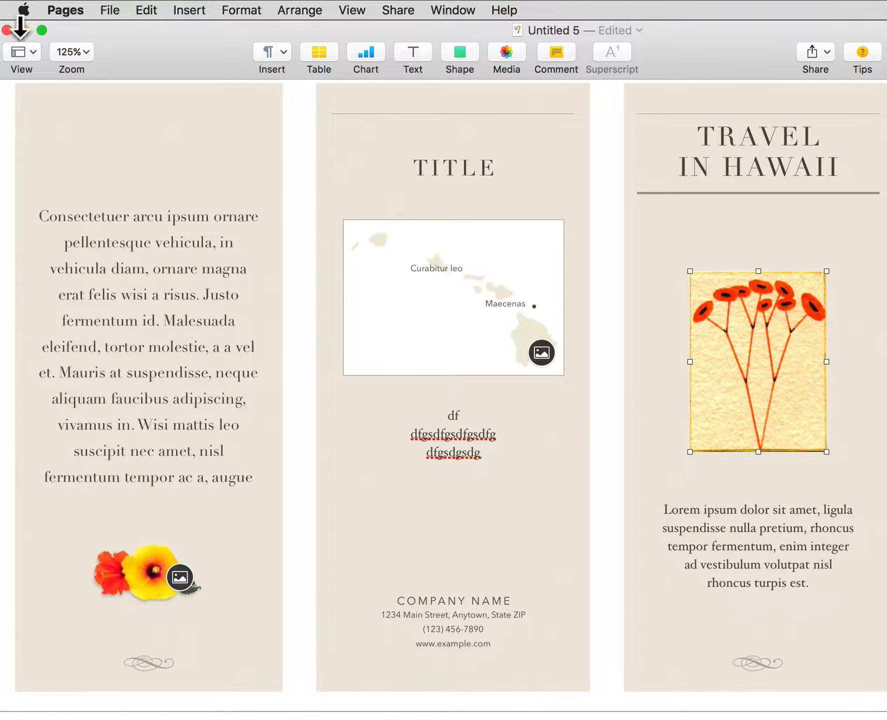
left_click(7, 30)
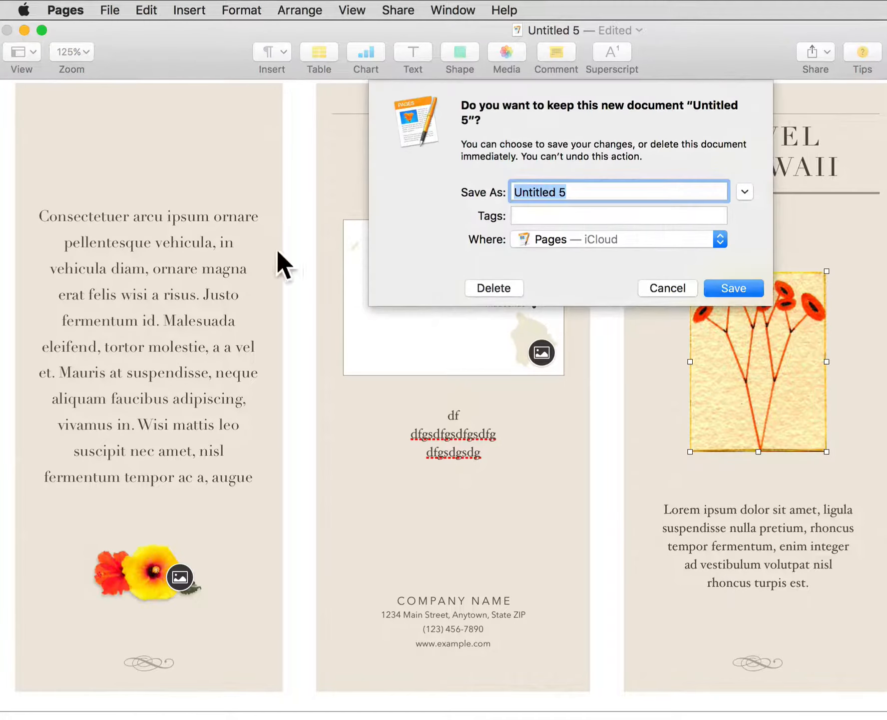
left_click(498, 287)
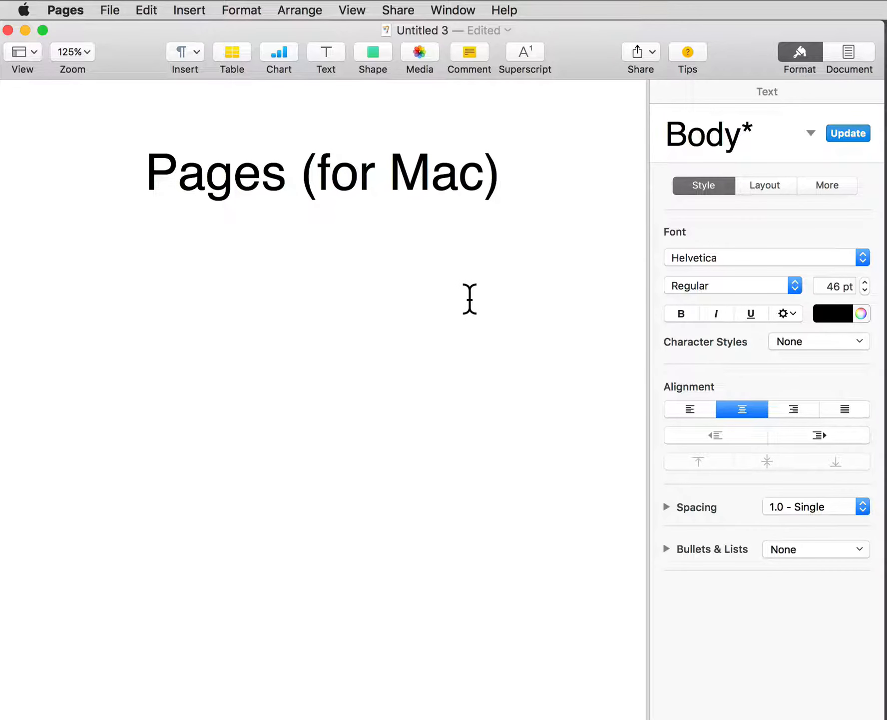
Step: Create a new blank document and move its window over the "Pages (for Mac)" document
left_click(106, 12)
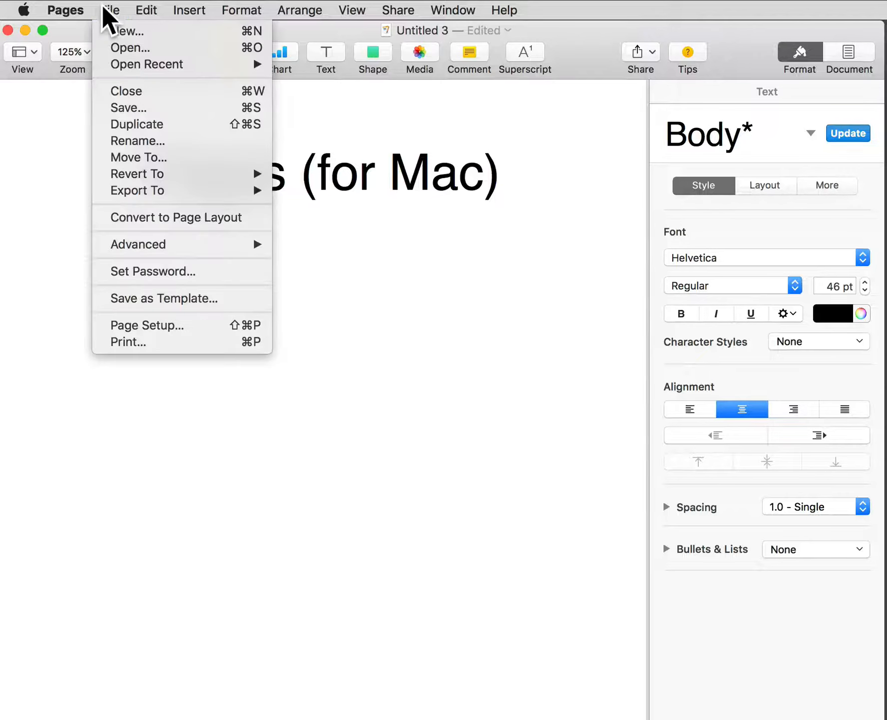
left_click(126, 31)
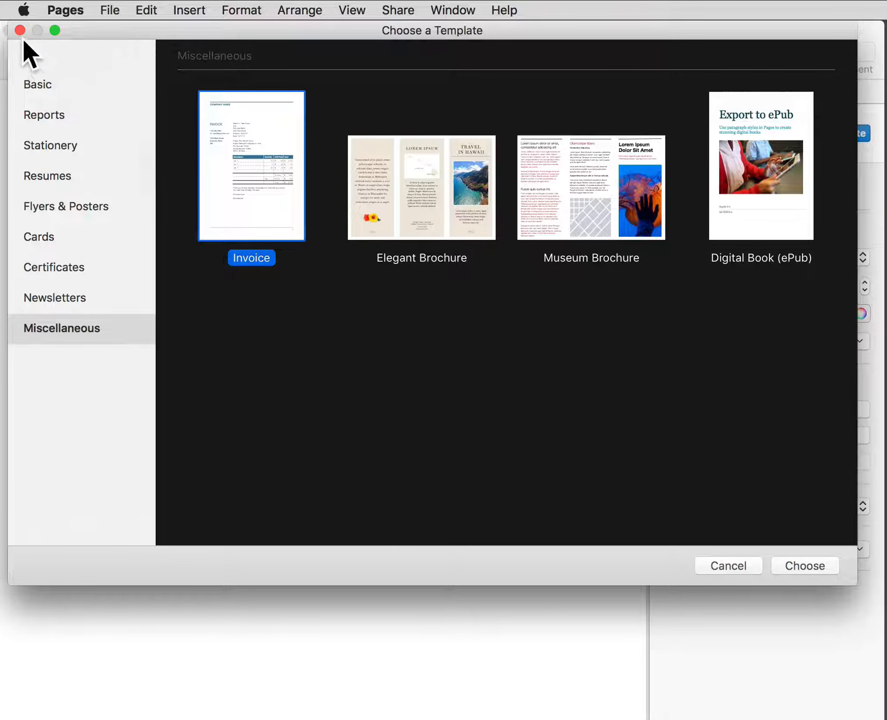
left_click(25, 51)
left_click(272, 167)
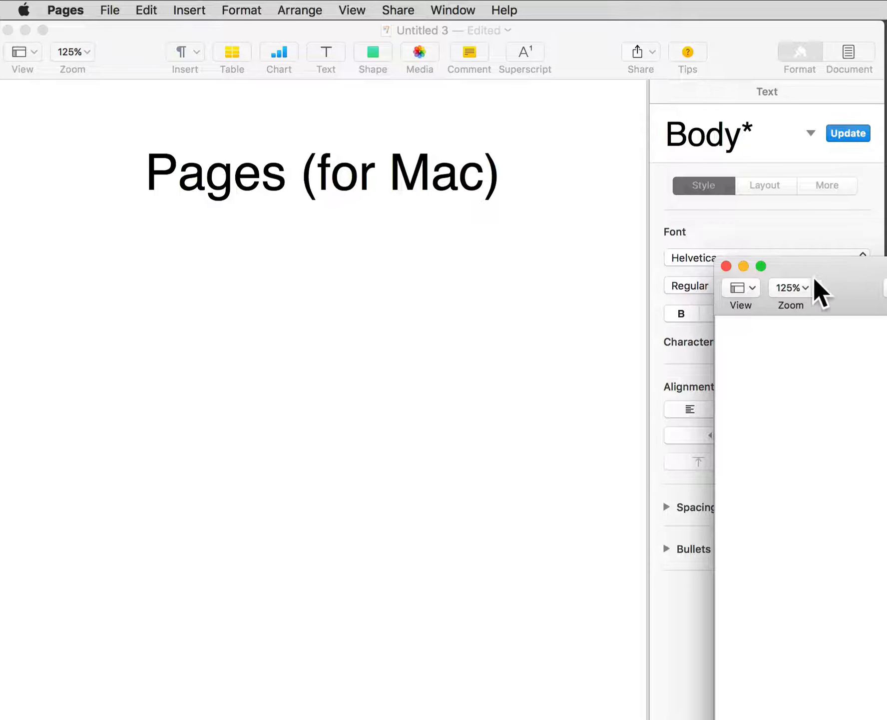
left_click_drag(848, 278, 137, 13)
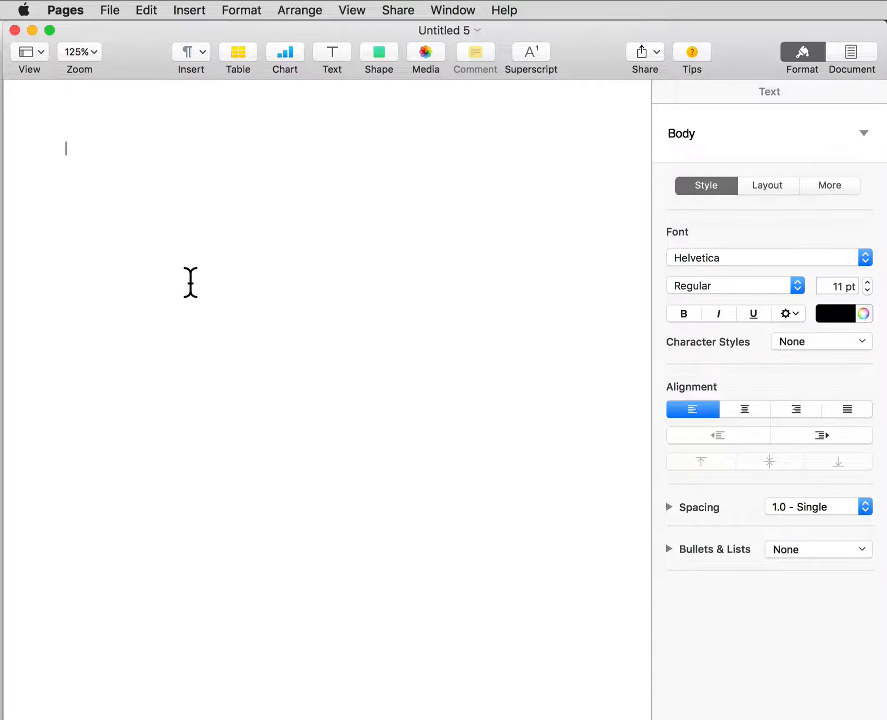
Step: Fill the document with "Introducing Pages", the placeholder paragraph beginning "Sed ut perspiciatis unde omnis", and a trailing "ee"
type("Introducing Pages Sed ut perspiciatis unde omnis iste natus error sit voluptatem accusantium doloremque laudantium, totam rem aperiam, eaque ipsa quae ab illo inventore veritatis et quasi architecto beatae vitae dicta sunt explicabo. Nemo enim ipsam voluptatem quia voluptas sit aspernatur aut odit aut fugit, sed quia consequuntur magni dolores eos qui ratione voluptatem sequi nesciunt. Neque porro quisquam est, qui dolorem ipsum quia dolor sit amet, consectetur, adipisci velit, sed quia non numquam eius modi tempora incidunt ut labore et dolore magnam aliquam quaerat voluptatem. Ut enim ad minima veniam, quis nostrum exercitationem ullam corporis suscipit laboriosam, nisi ut aliquid ex ea commodi consequatur? Quis autem vel eum iure reprehenderit qui in ea voluptate velit esse quam nihil molestiae consequatur, vel illum qui dolorem eum fugiat quo voluptas nulla pariatur?")
type("ee")
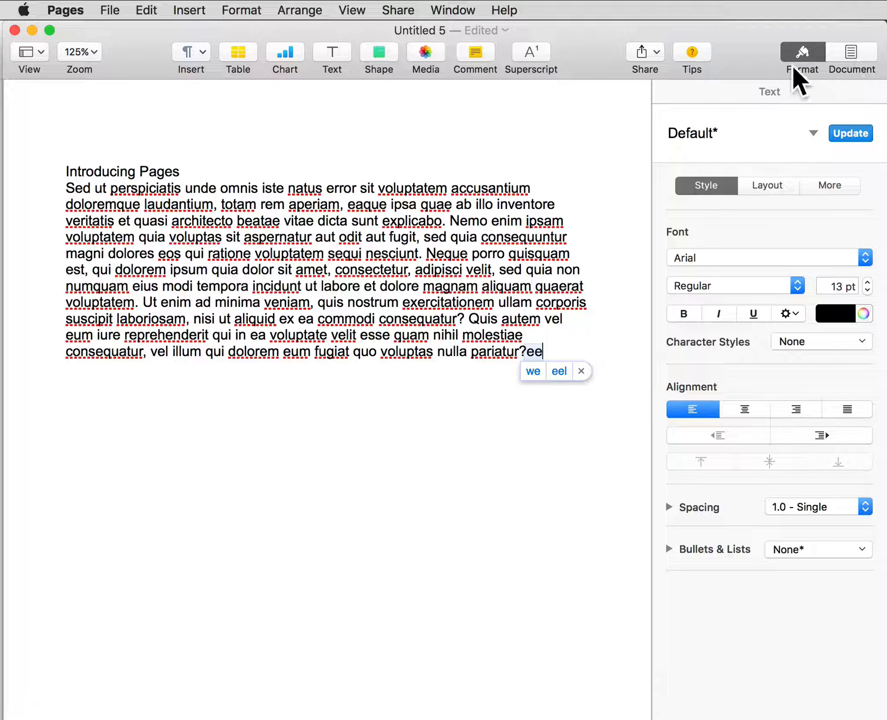
Step: Hide and show the formatting options, view the document's paper, orientation and margin settings, and return to the text formatting options
left_click(803, 56)
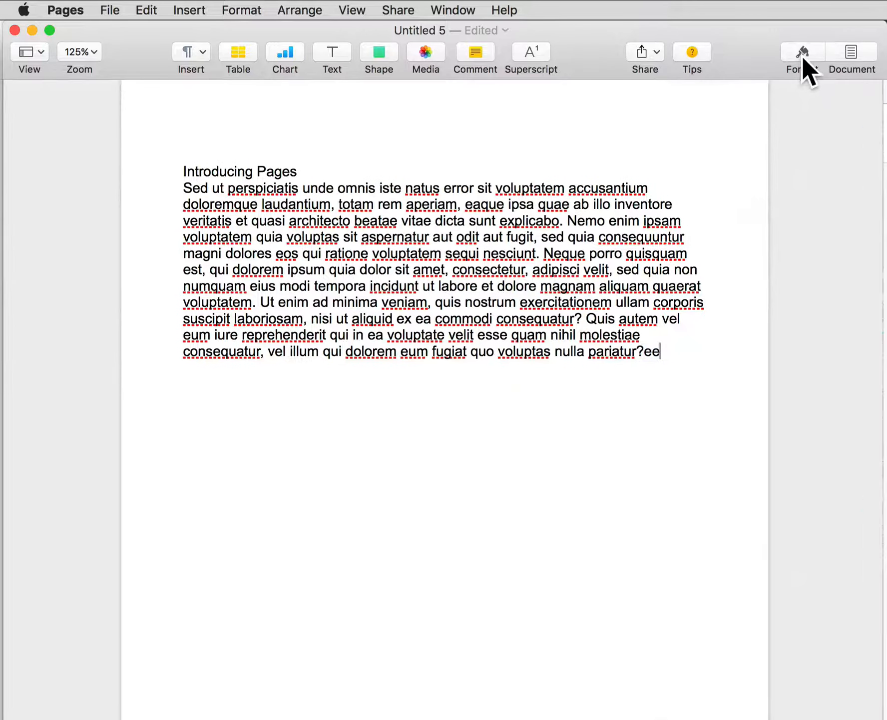
left_click(803, 50)
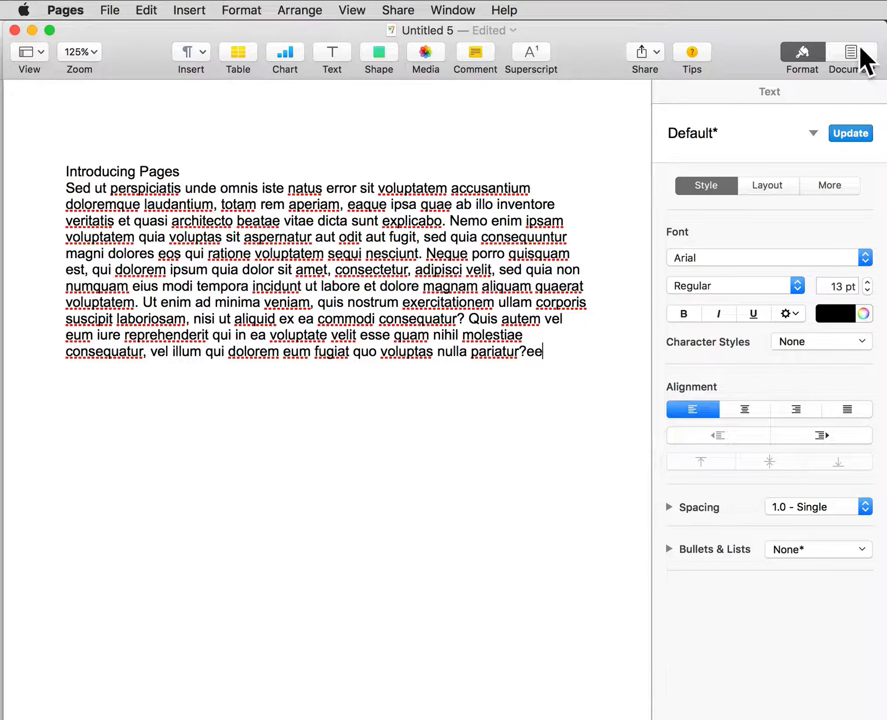
left_click(857, 51)
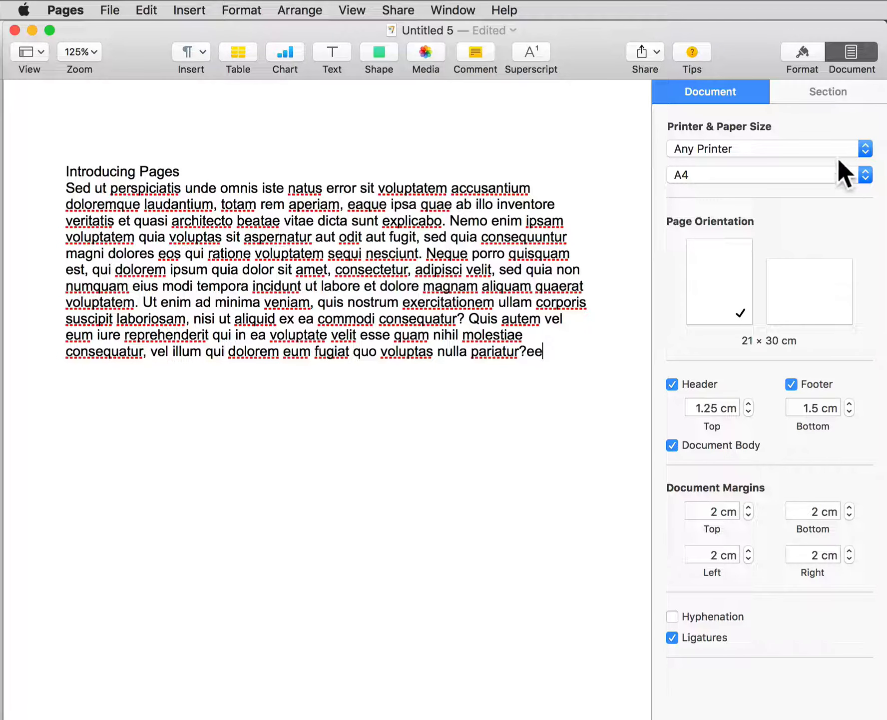
left_click(851, 50)
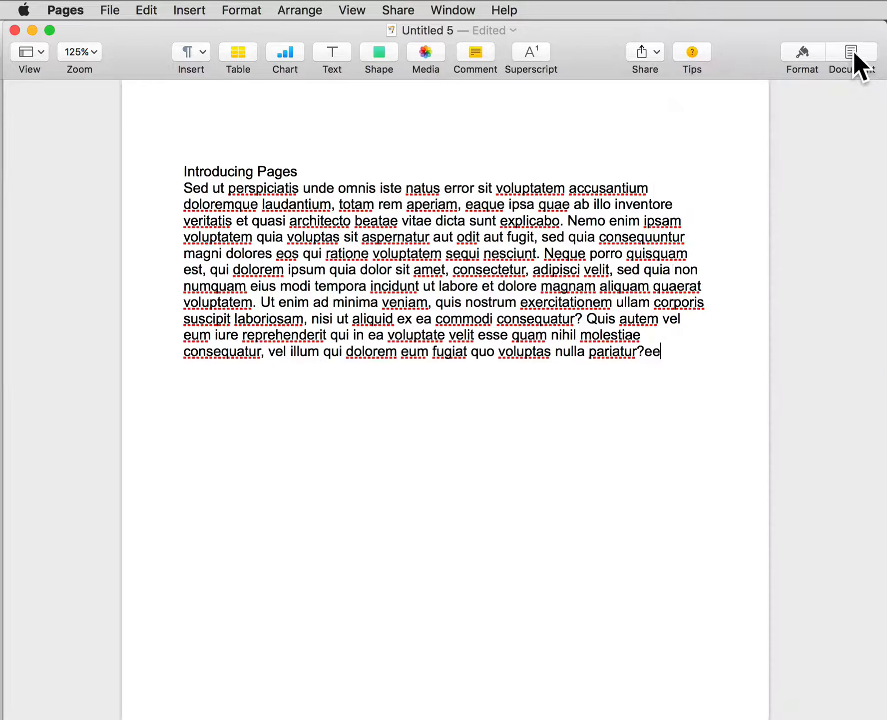
left_click(798, 52)
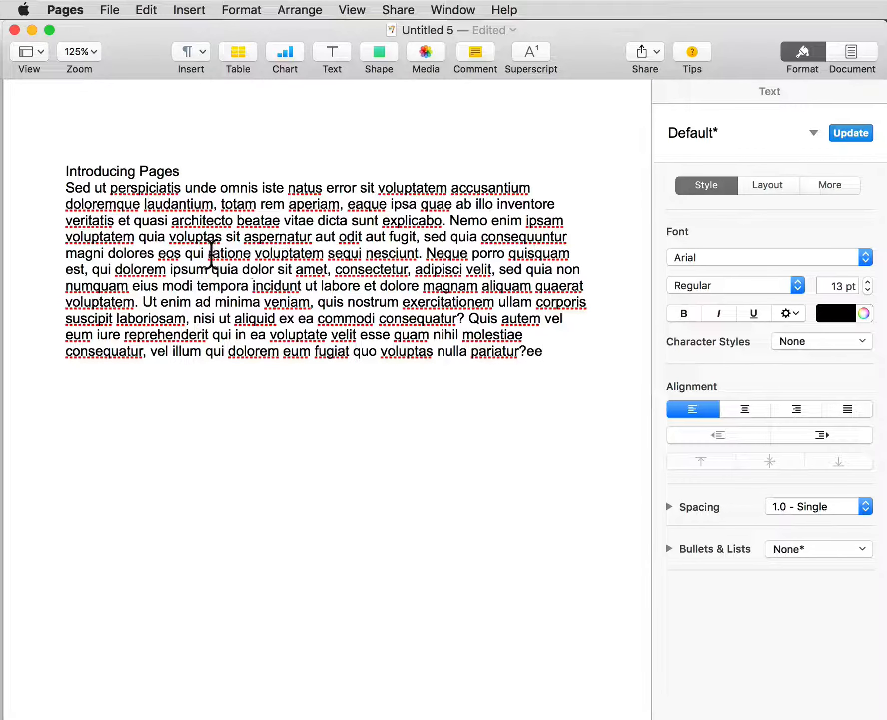
Step: Make the words "ratione voluptatem" bold, italic and underlined, and remove the bold again
left_click_drag(208, 253, 327, 256)
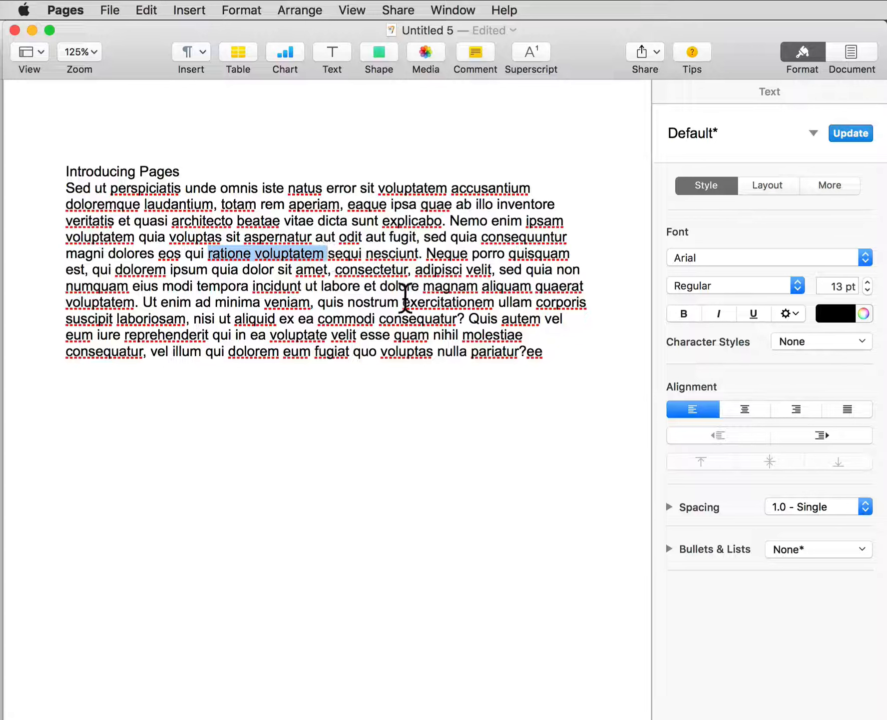
left_click(685, 314)
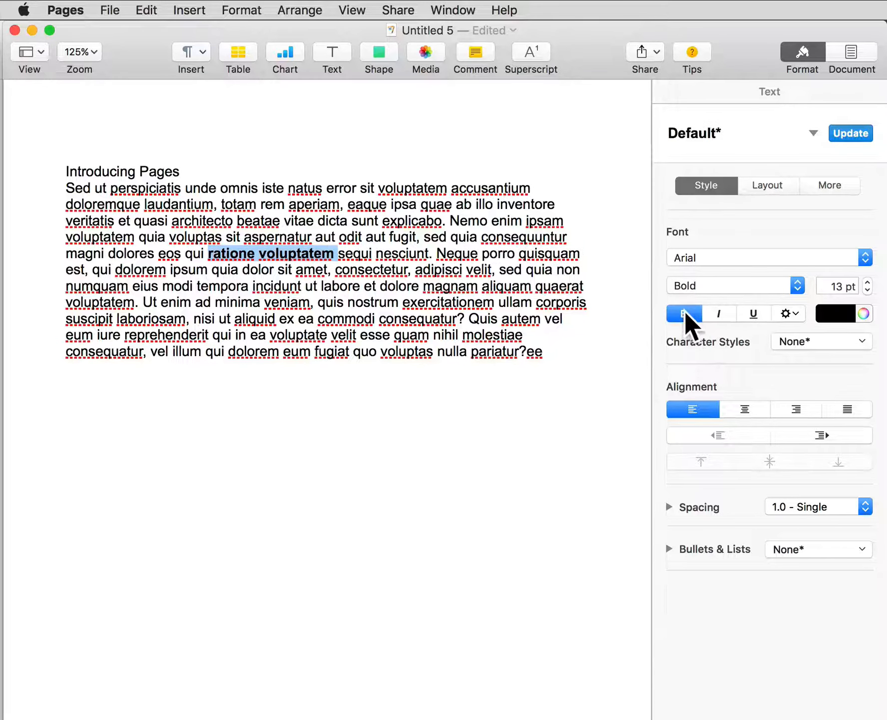
left_click(720, 313)
left_click(749, 314)
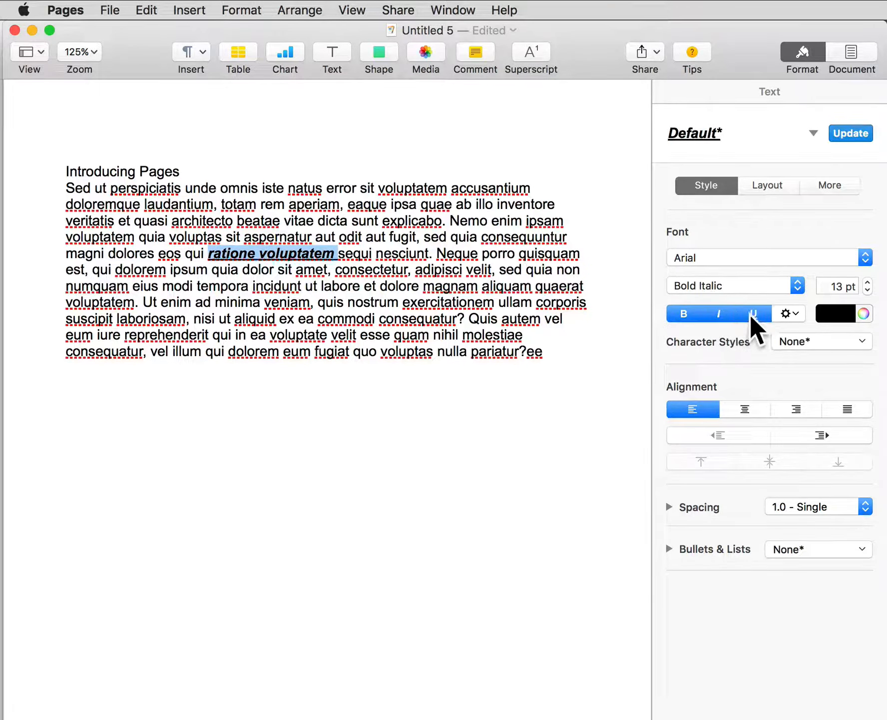
left_click(682, 314)
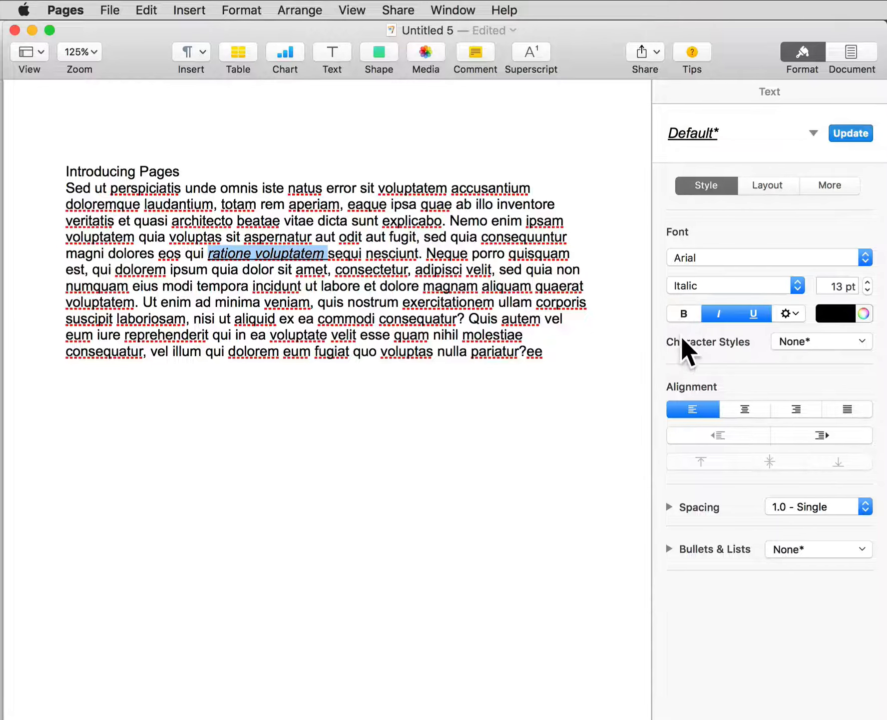
Step: Try yellow on the words "ratione voluptatem", settle on blue as their text colour, and deselect them
left_click(835, 313)
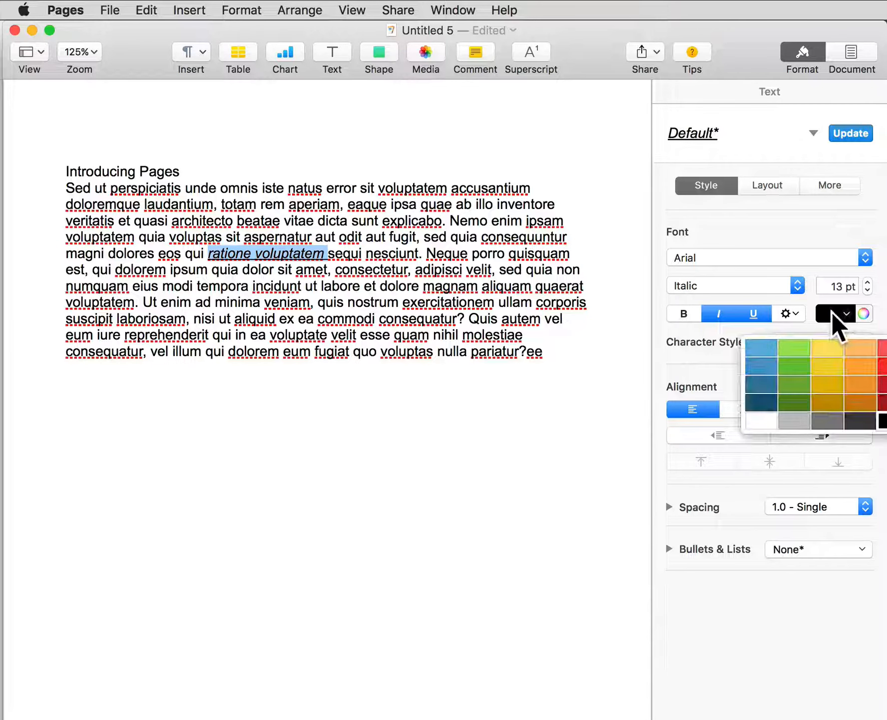
left_click(830, 366)
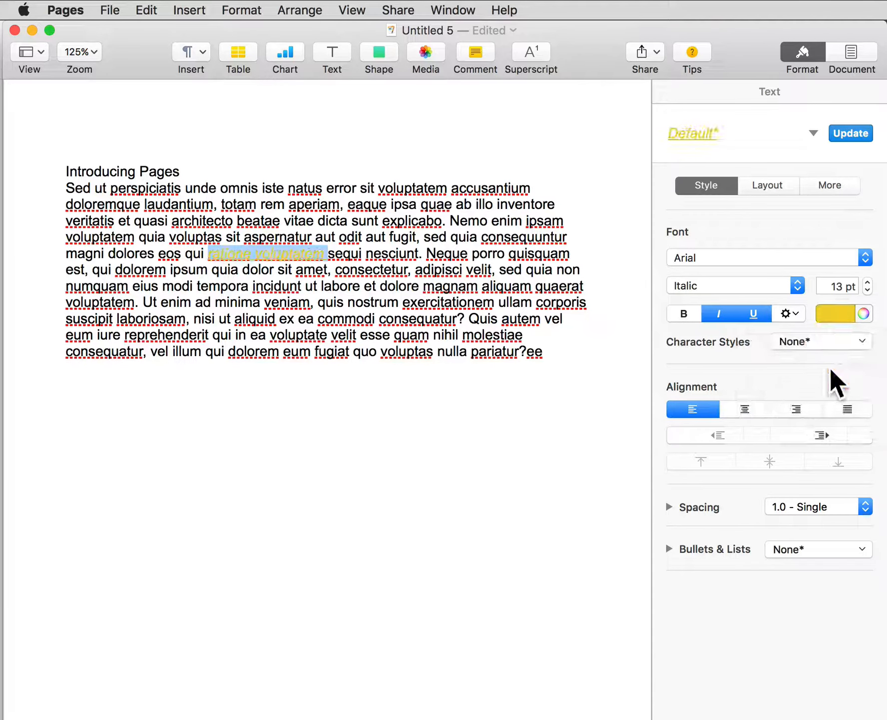
left_click(839, 313)
left_click(757, 363)
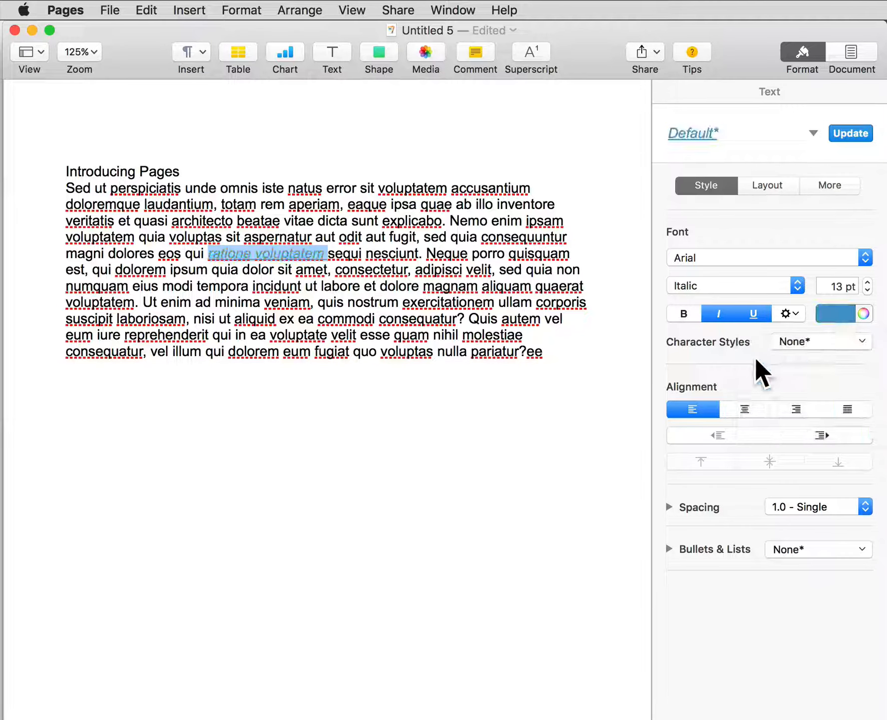
left_click(441, 384)
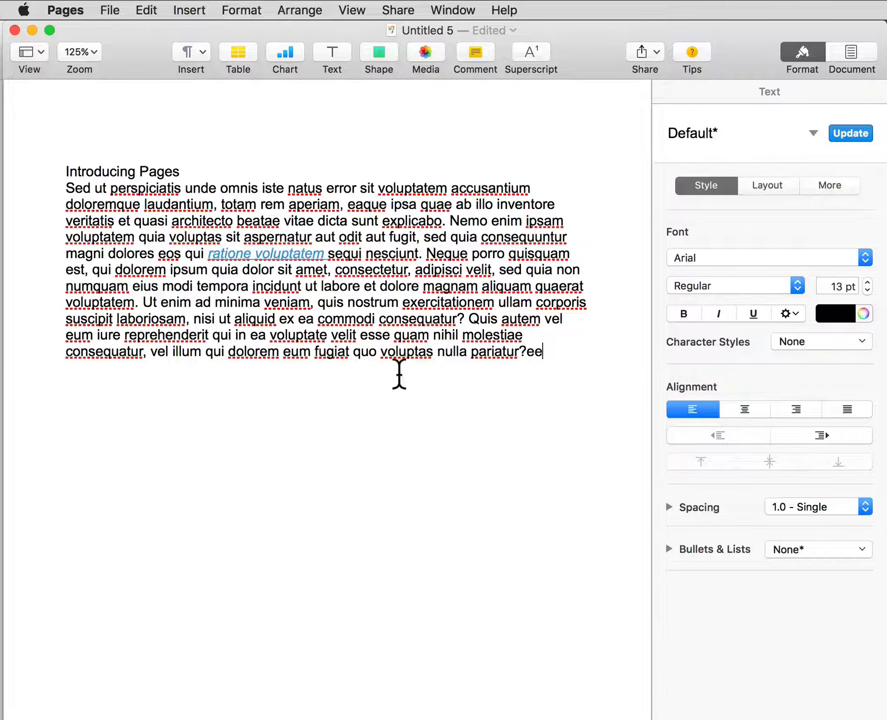
Step: Split the placeholder text into three paragraphs separated by blank lines, breaking before "Nemo enim" and before "Ut enim"
left_click(449, 220)
key("Return")
key("Return")
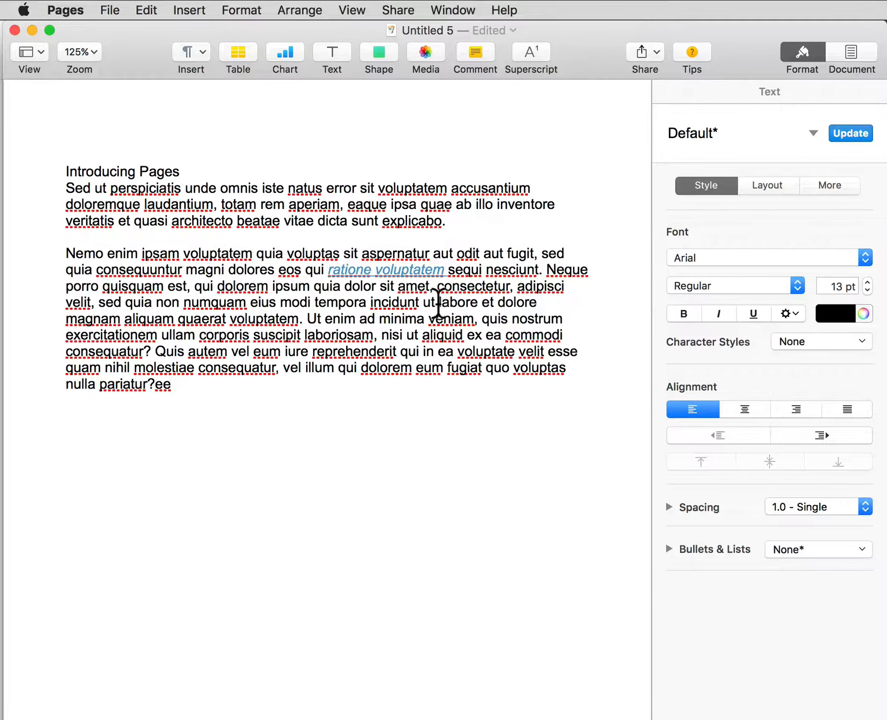
left_click(306, 318)
key("Return")
key("Return")
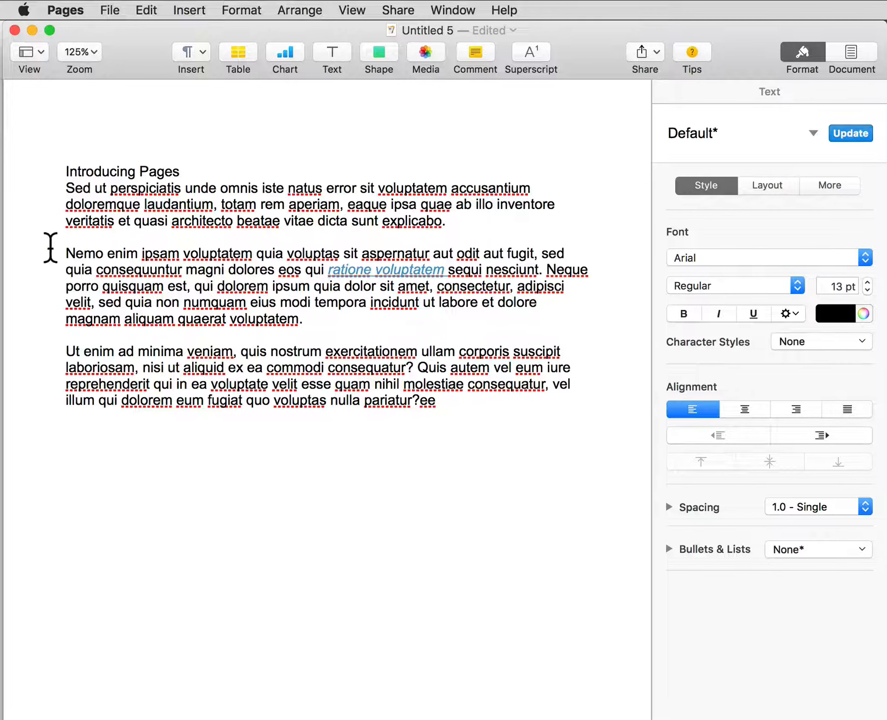
Step: Select the last two paragraphs, try centre and right alignment on them, and return them to left alignment
left_click_drag(65, 252, 458, 410)
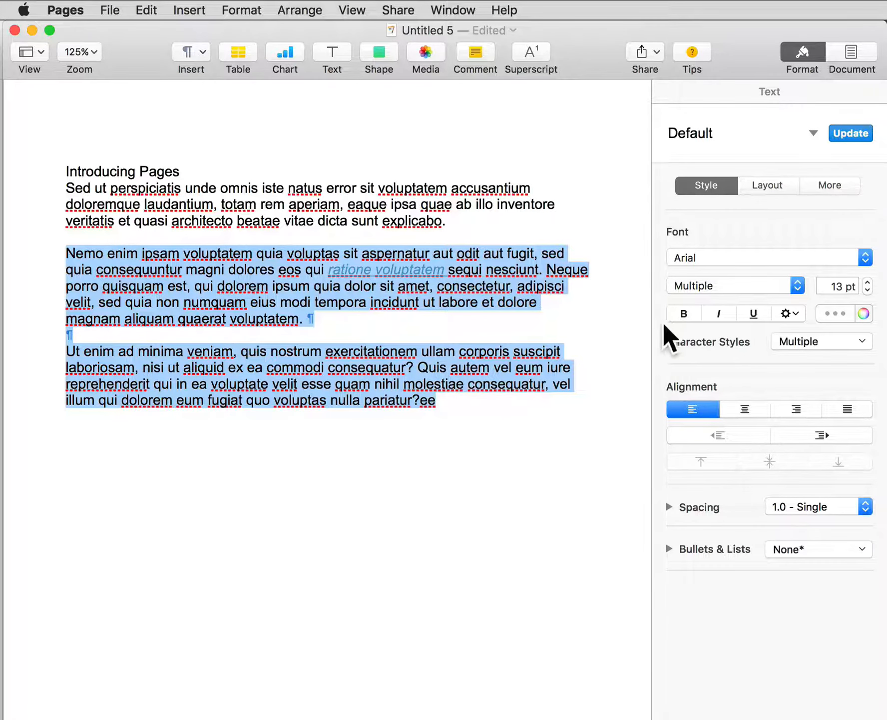
left_click(740, 406)
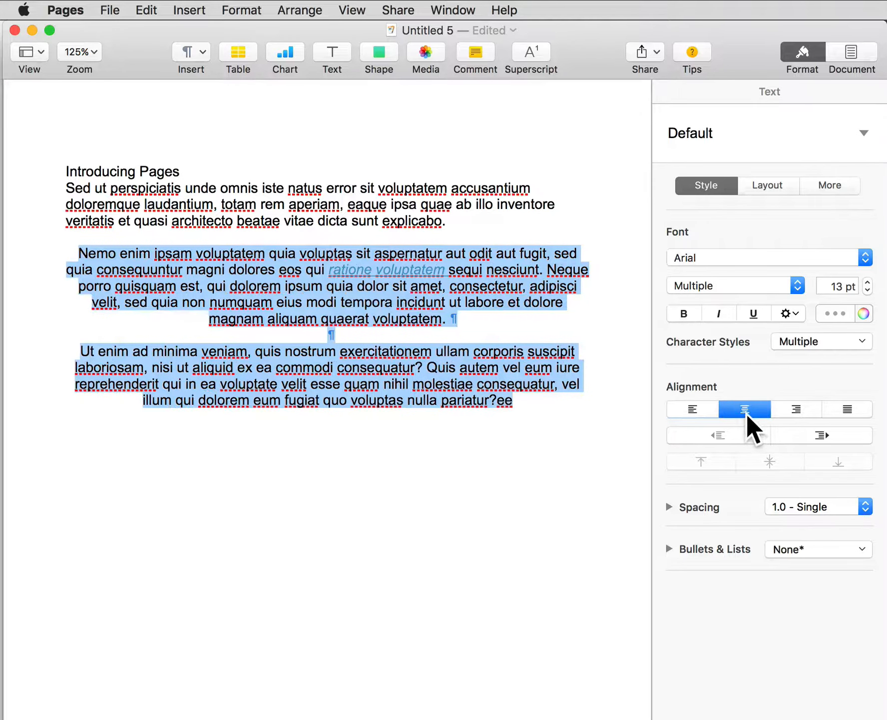
left_click(799, 408)
left_click(689, 406)
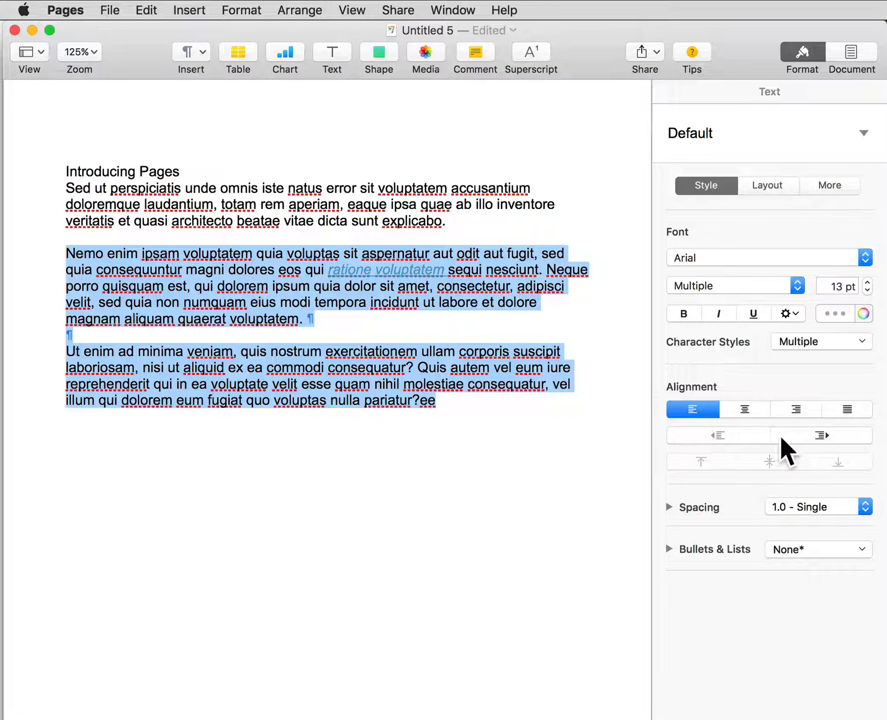
Step: Increase the indent of the two selected paragraphs by two levels and decrease it by two levels again
left_click(827, 434)
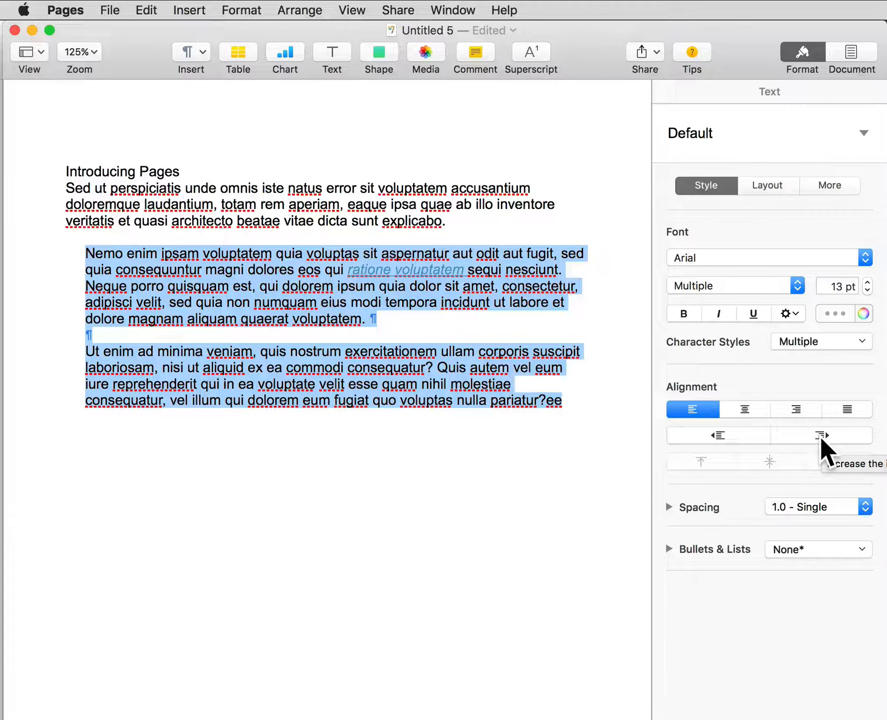
left_click(820, 435)
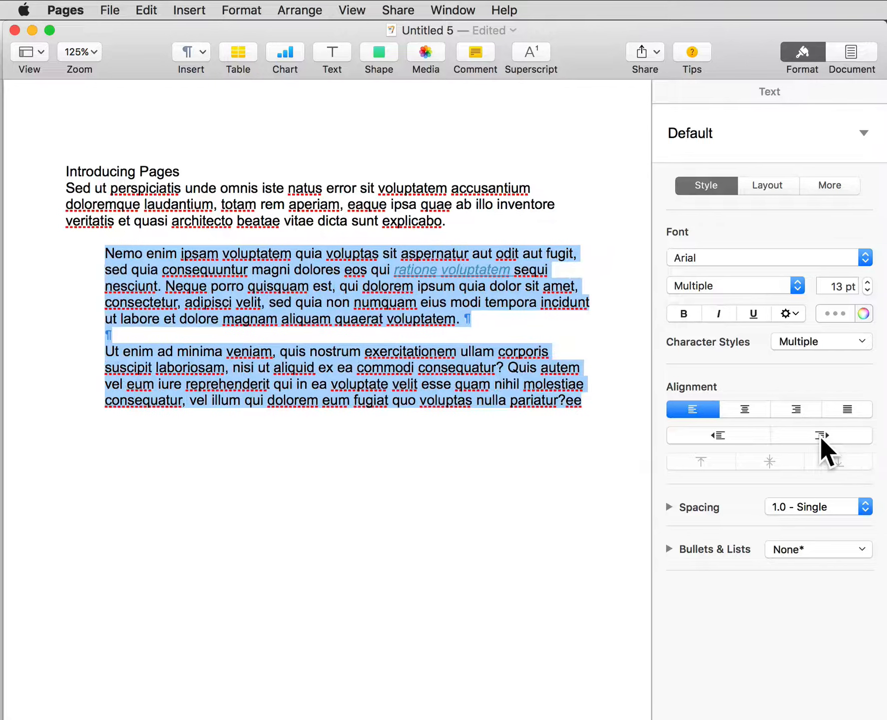
left_click(713, 433)
left_click(718, 433)
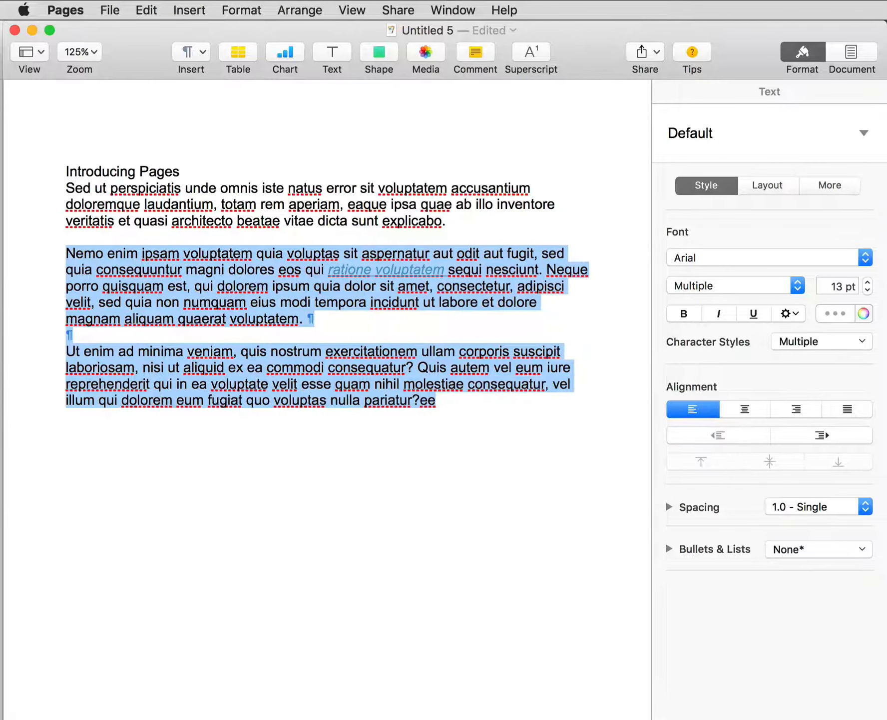
Step: Try 1.2 line spacing on the two selected paragraphs and settle on 2.0 - Double
left_click(865, 506)
left_click(829, 521)
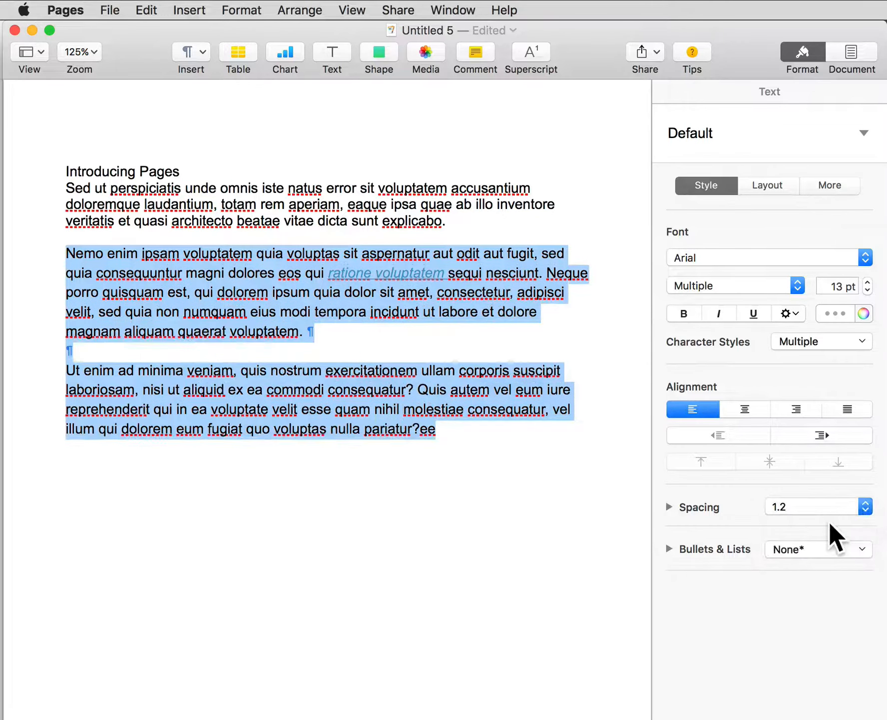
left_click(869, 508)
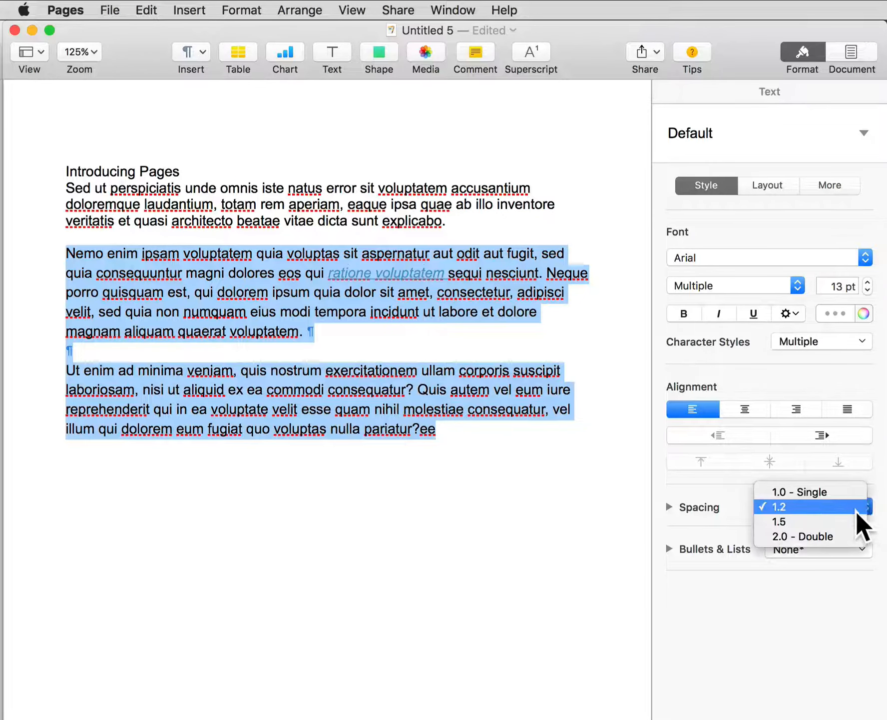
left_click(824, 536)
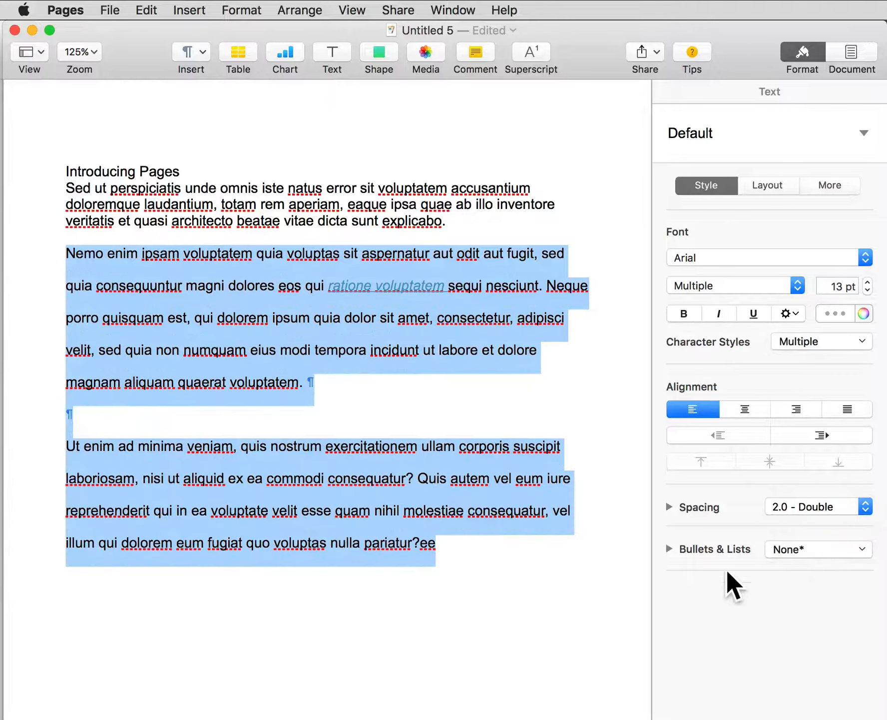
Step: Apply the Bullet list style to the two selected paragraphs and remove the bullet from the blank line between them
left_click(861, 549)
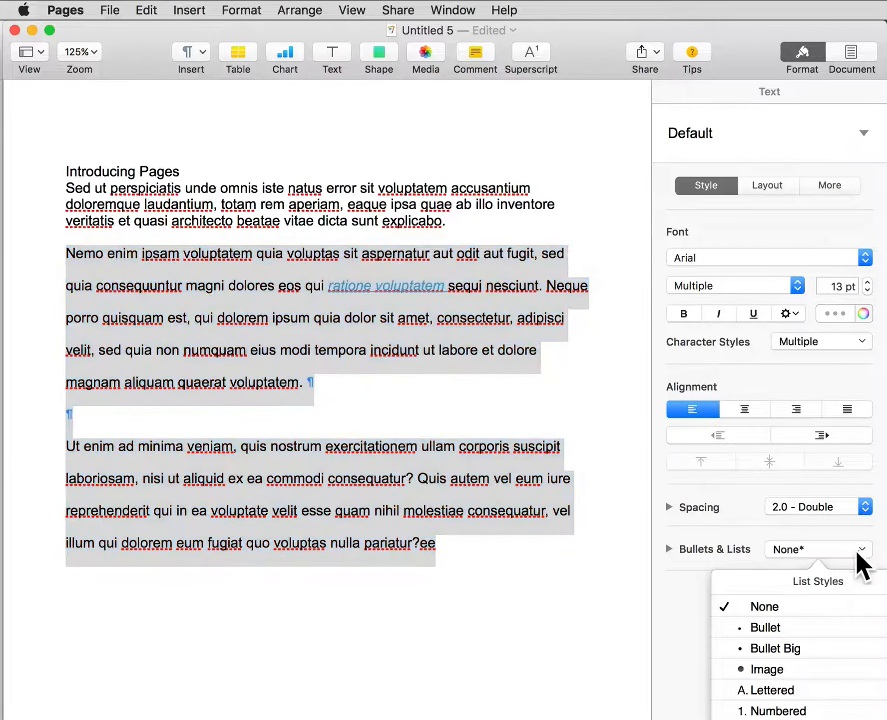
left_click(766, 627)
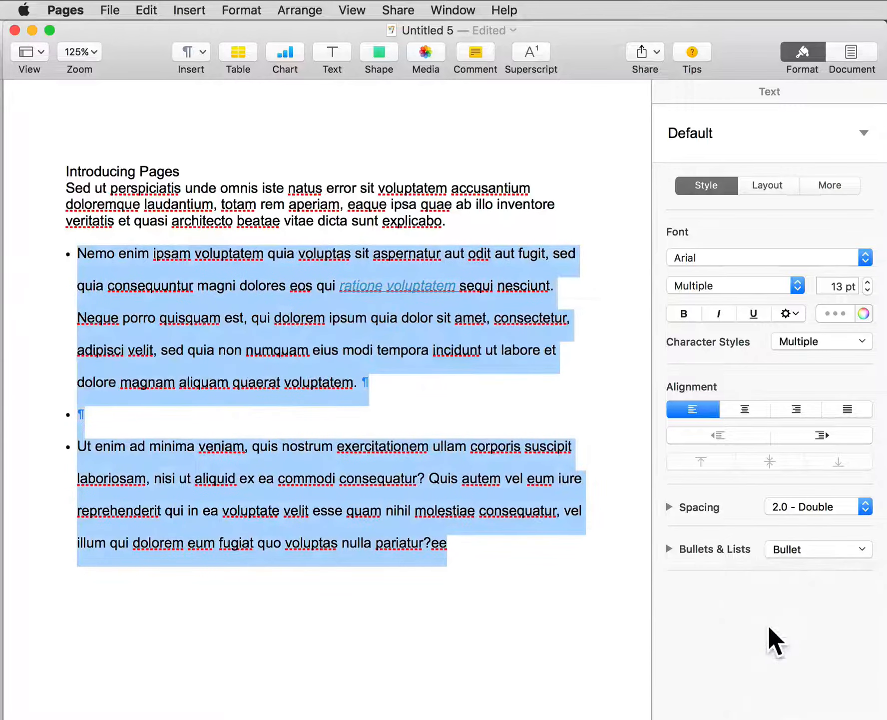
left_click(88, 419)
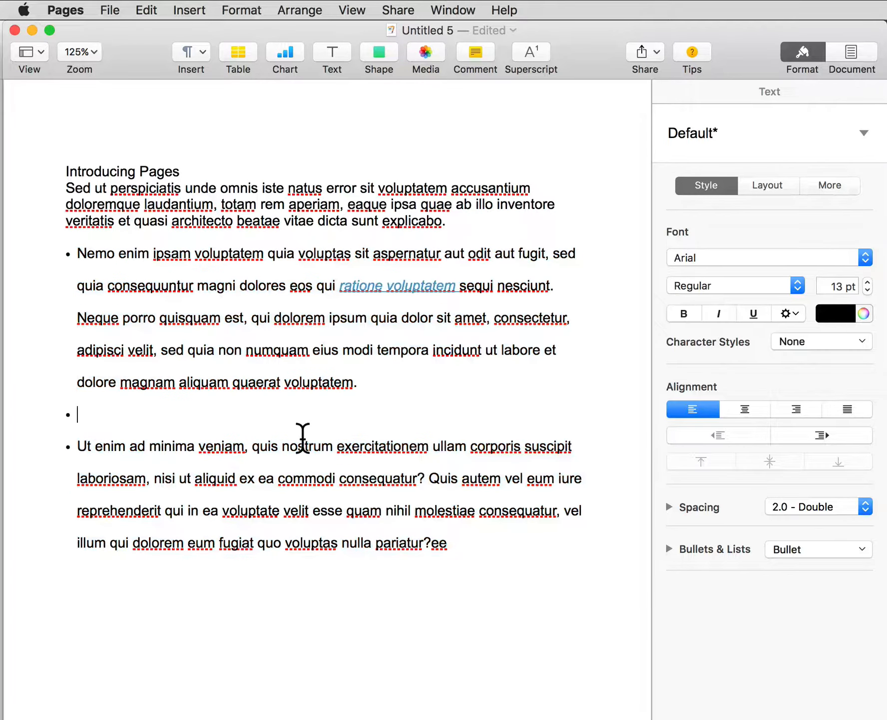
key("BackSpace")
Step: Try the Title paragraph style on the "Introducing Pages" line and settle on the Subtitle style
left_click(110, 172)
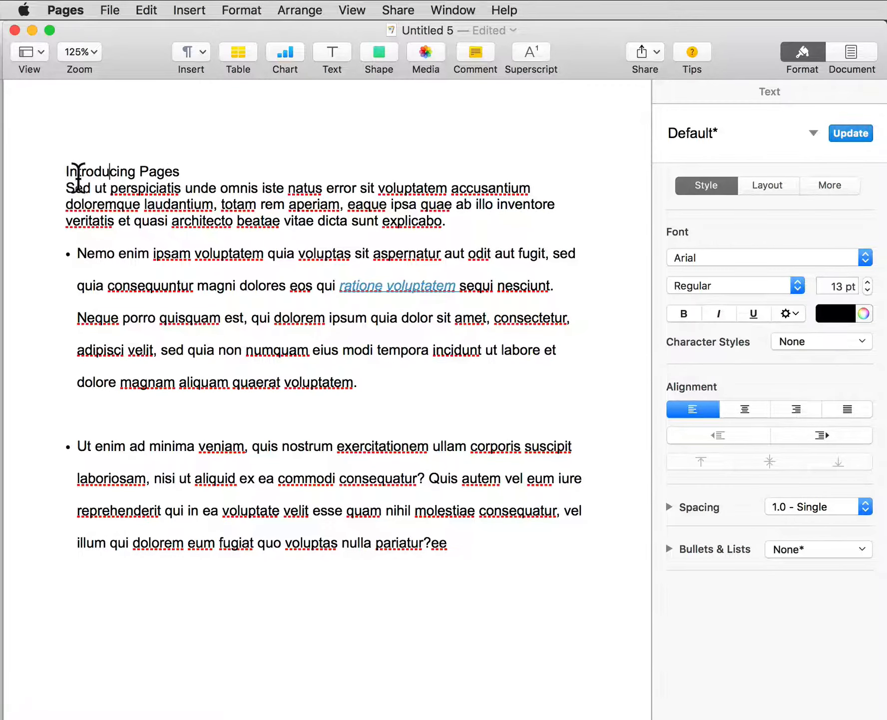
left_click(813, 134)
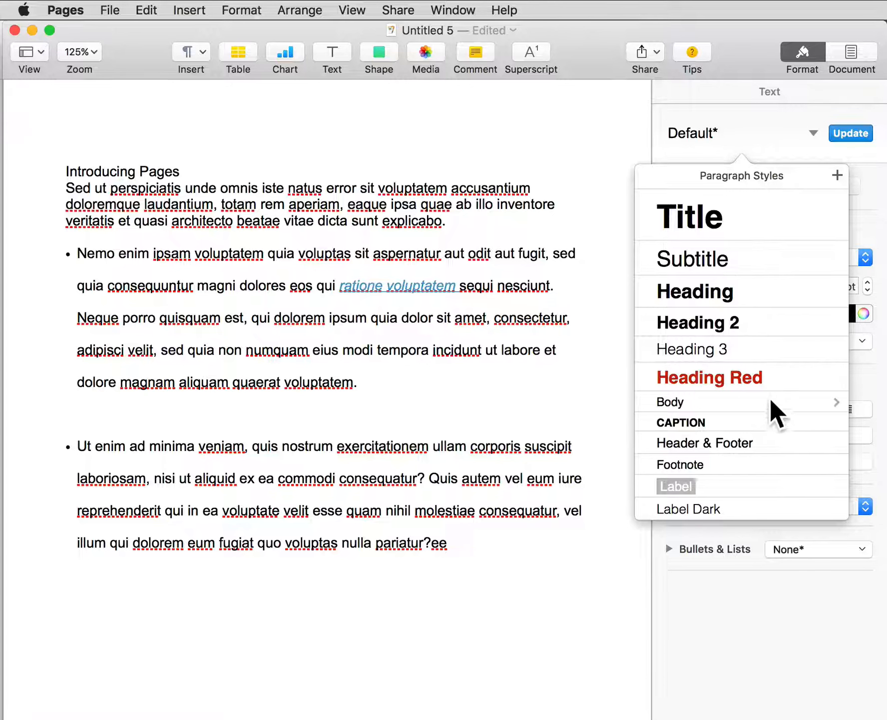
left_click(710, 231)
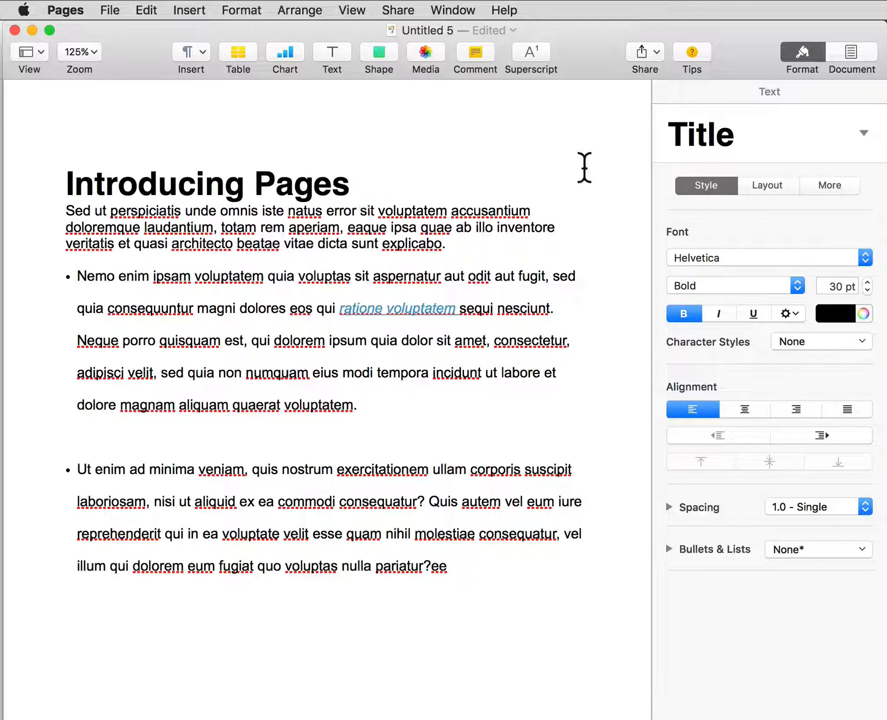
left_click(865, 132)
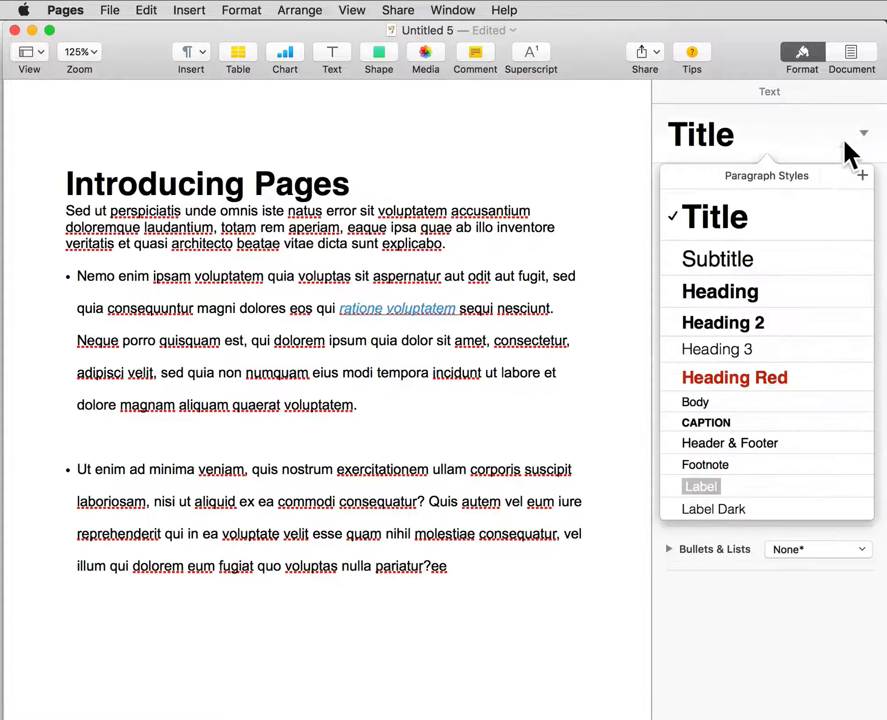
left_click(731, 258)
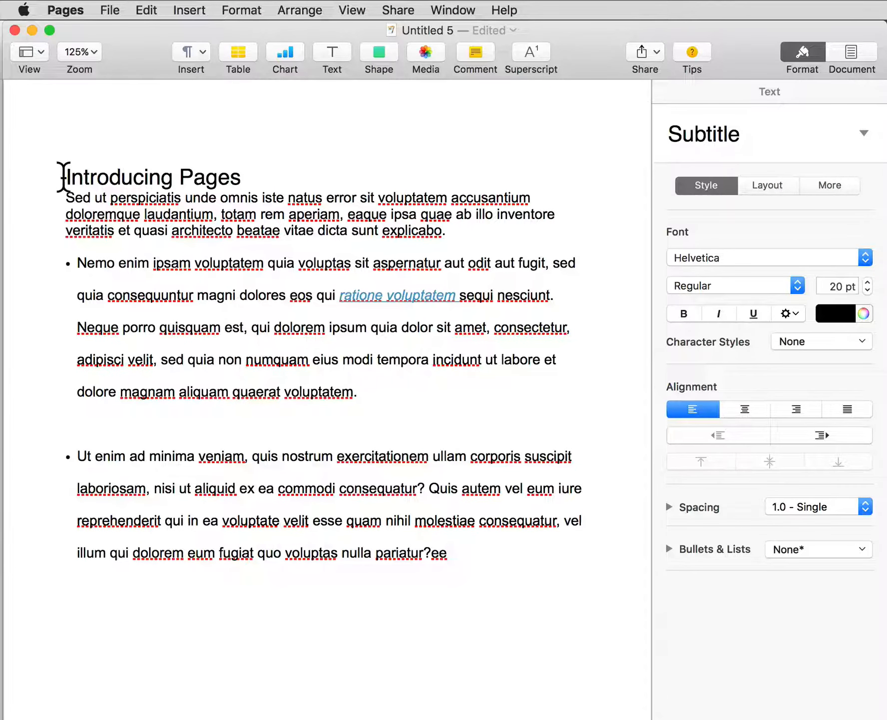
Step: Set the "Introducing Pages" heading to 24 pt, bold and light orange
left_click_drag(63, 176, 240, 172)
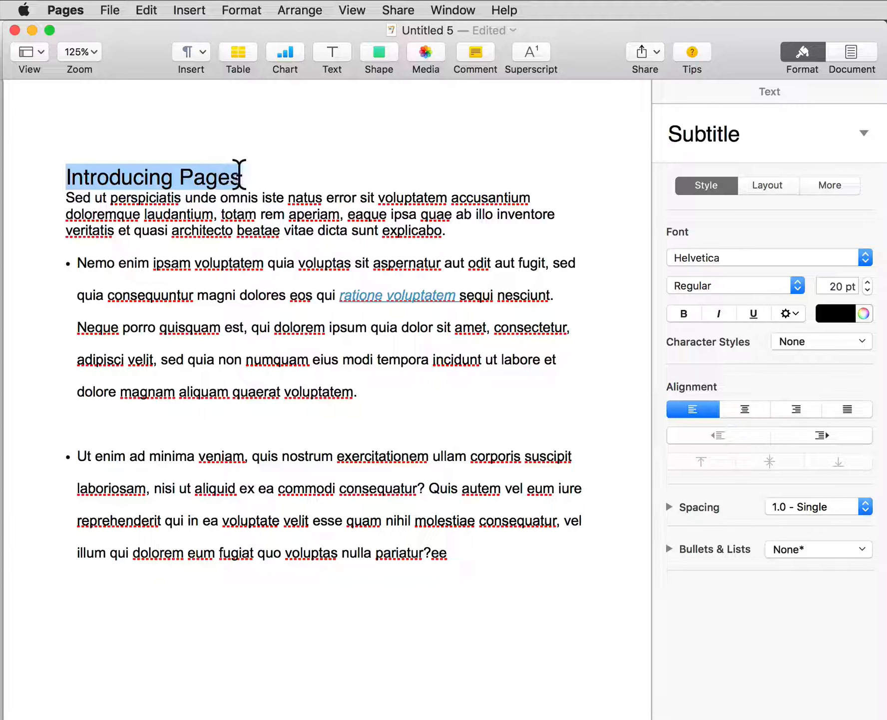
left_click(868, 283)
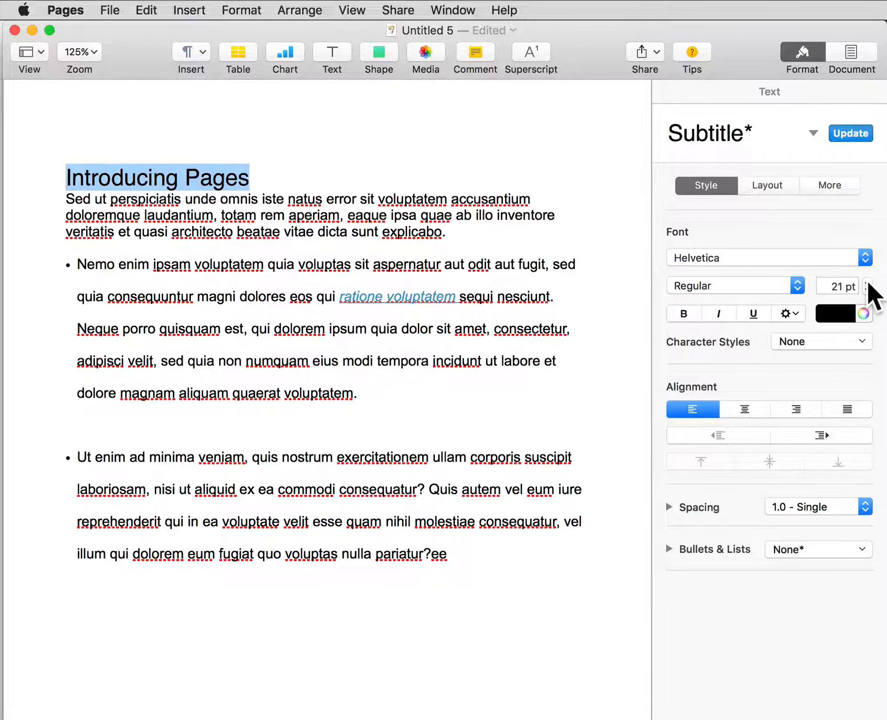
left_click(868, 283)
left_click(868, 283)
left_click(868, 283)
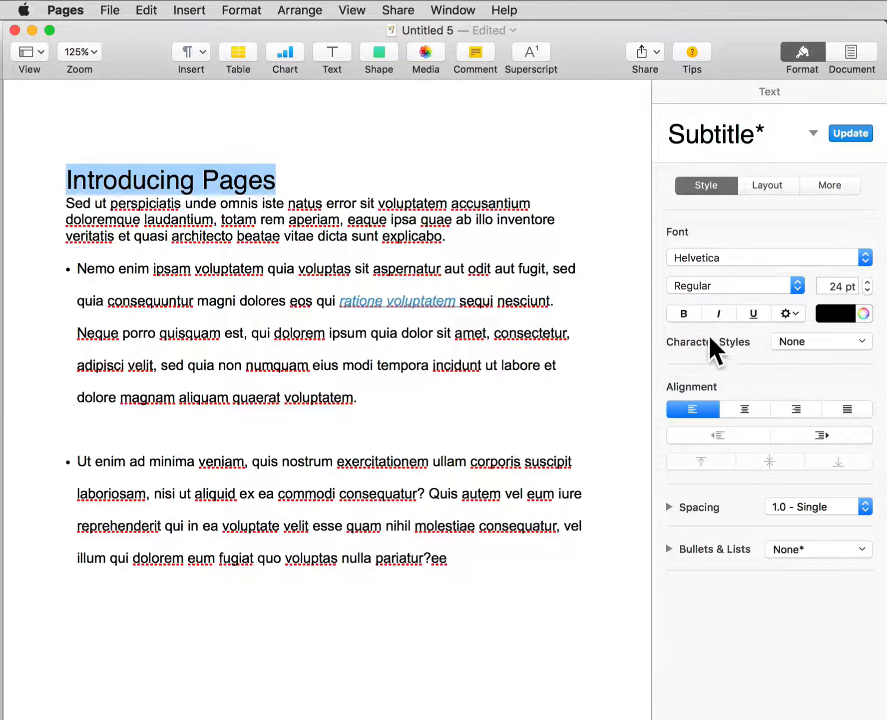
left_click(682, 313)
left_click(840, 314)
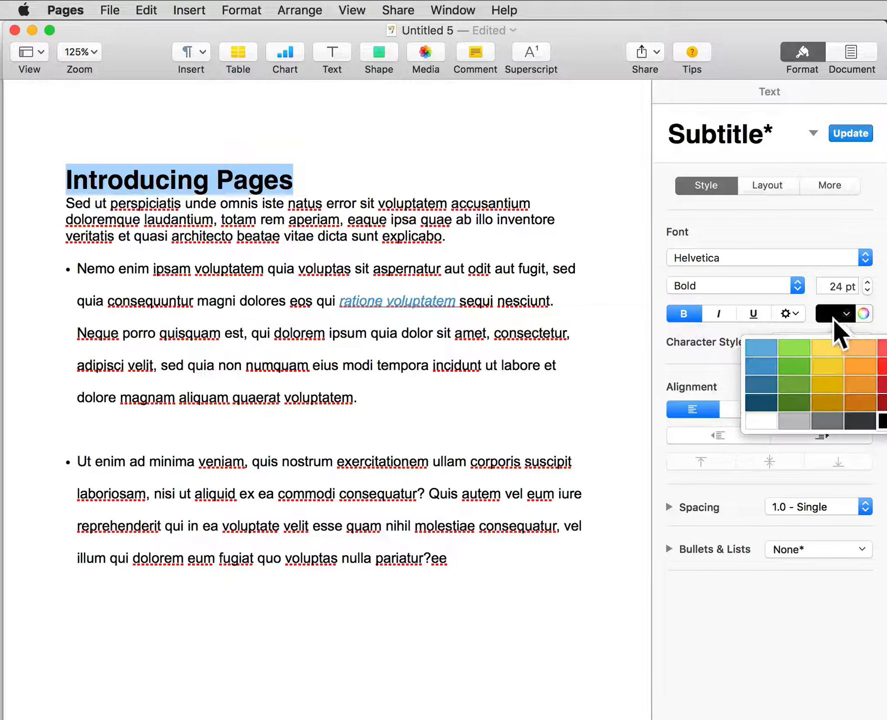
left_click(854, 341)
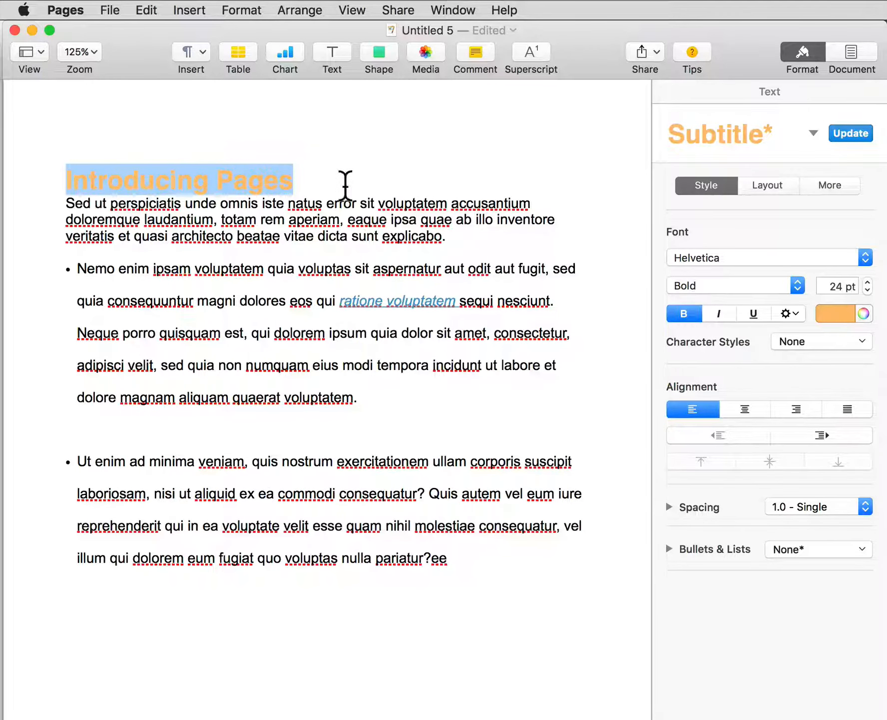
Step: Save the heading's formatting as a new paragraph style named "My Title"
left_click(814, 132)
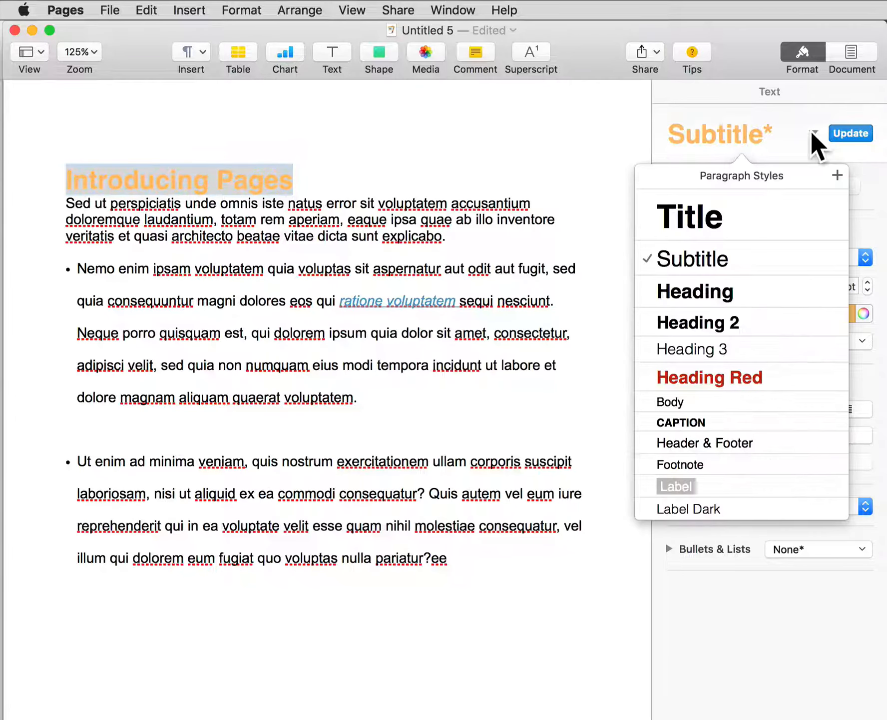
left_click(837, 175)
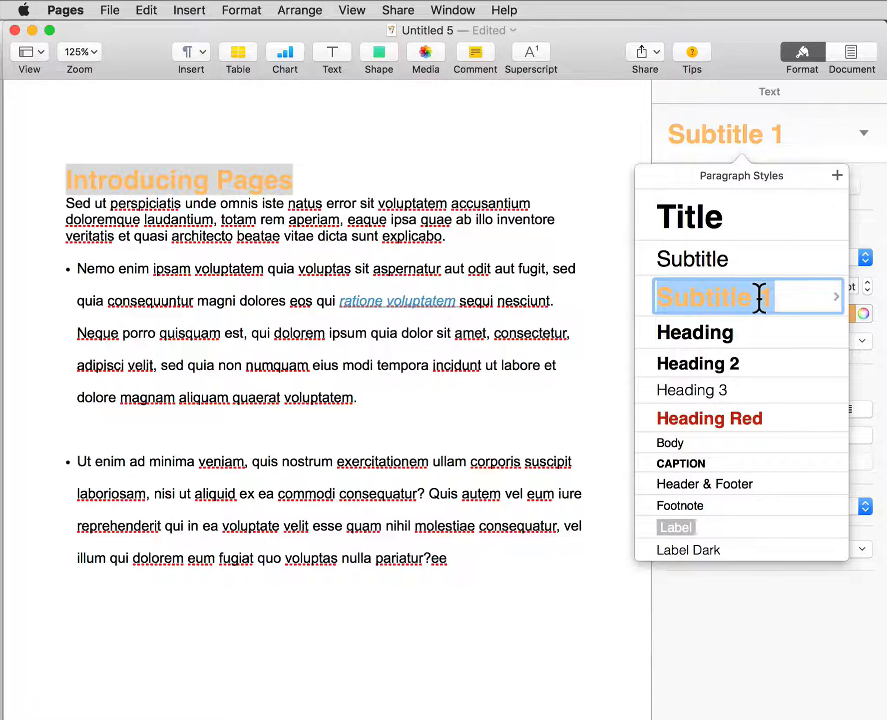
left_click(798, 299)
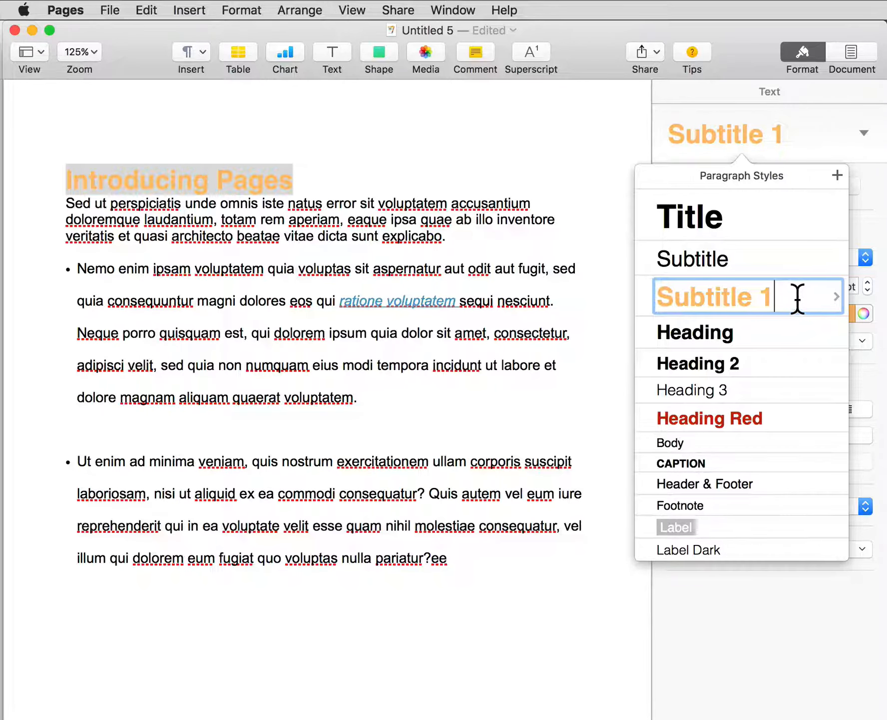
left_click_drag(796, 298, 662, 295)
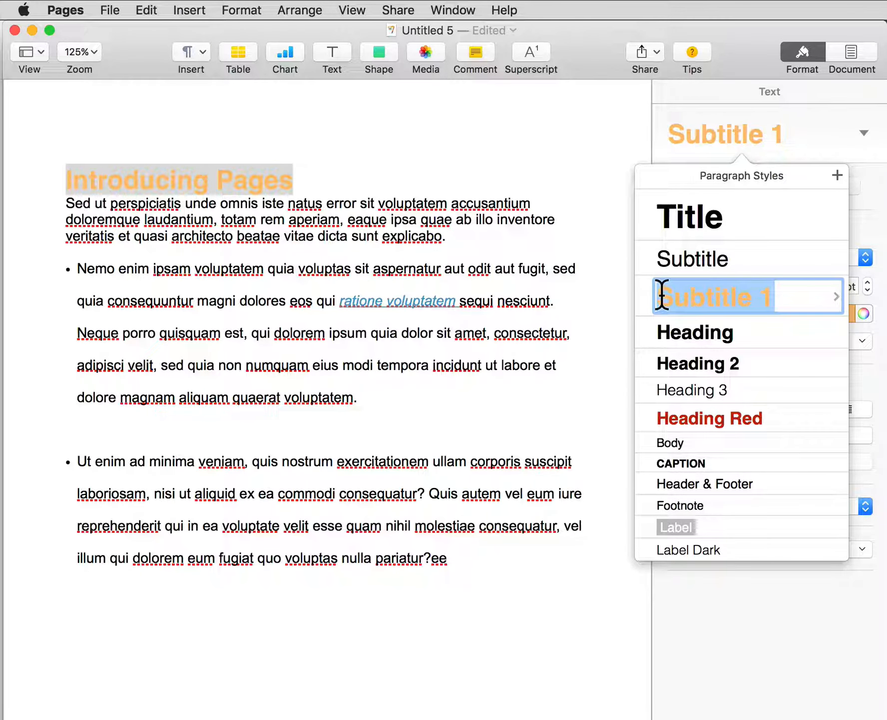
type("My ")
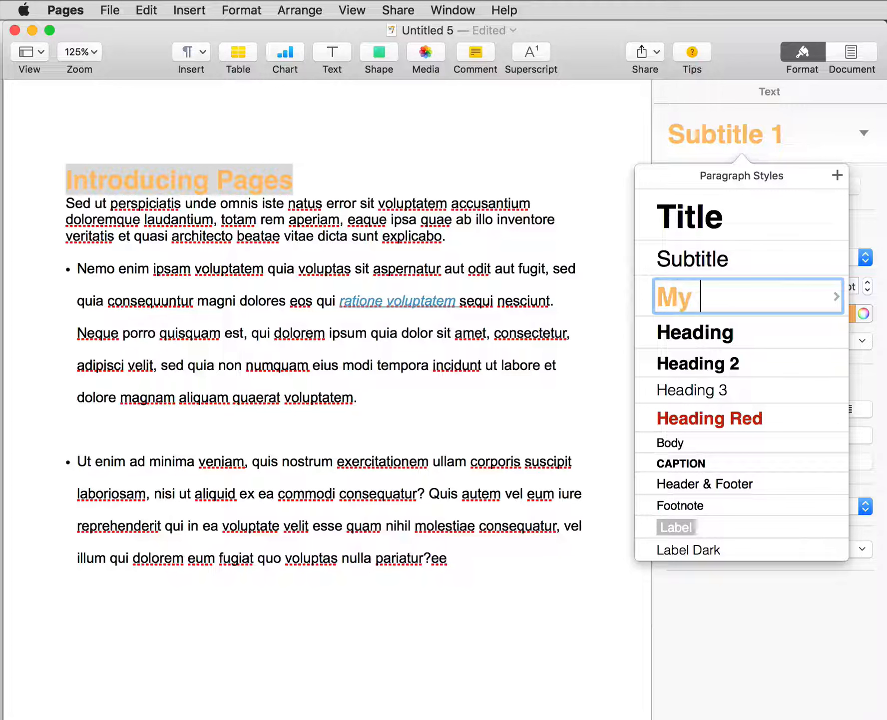
type("Title")
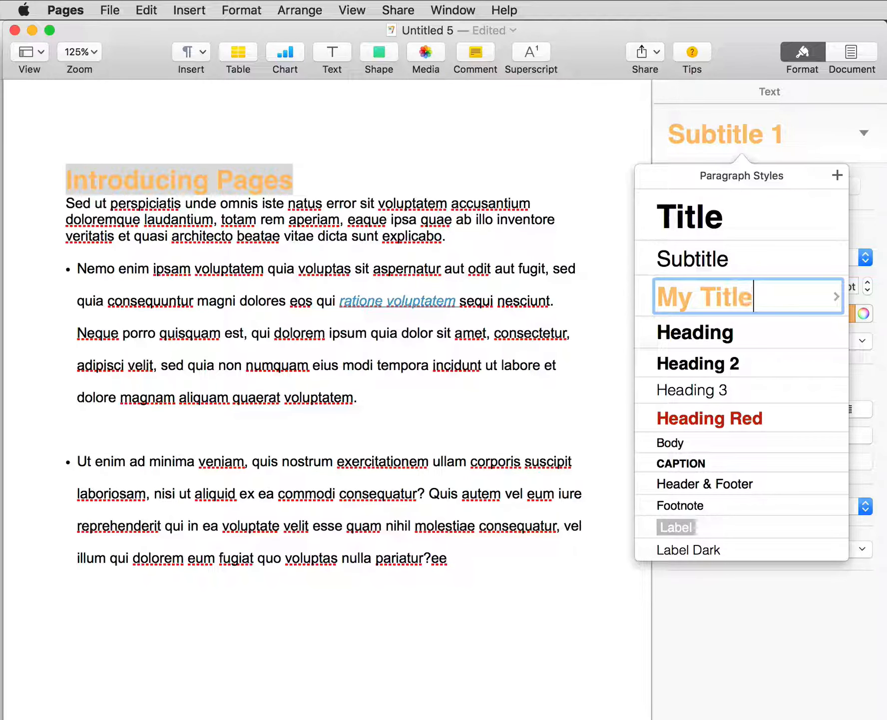
key("Return")
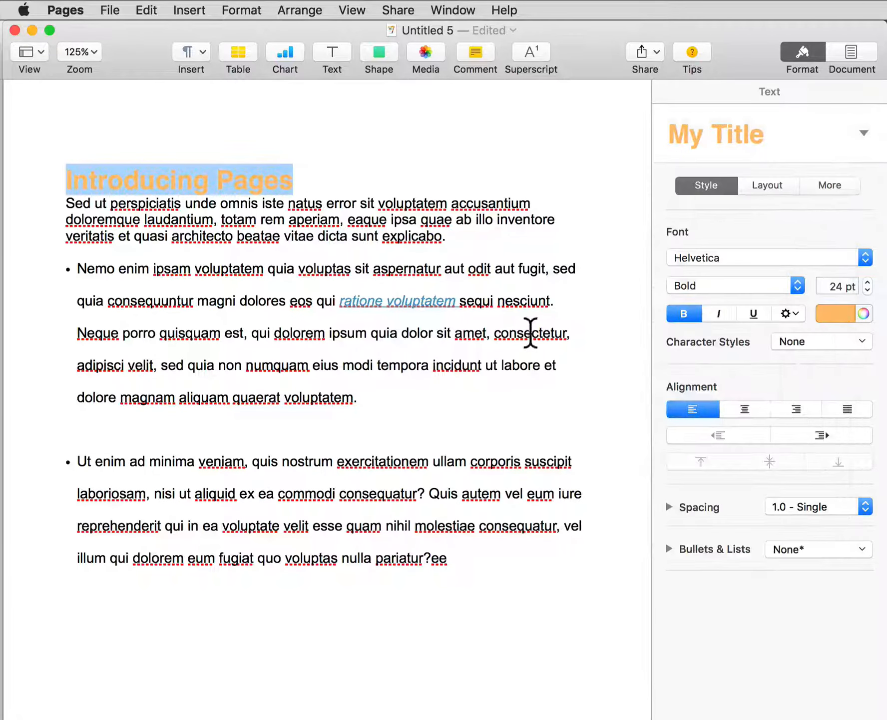
Step: View the list of paragraph styles, close it, and show the on-screen help tips
left_click(865, 133)
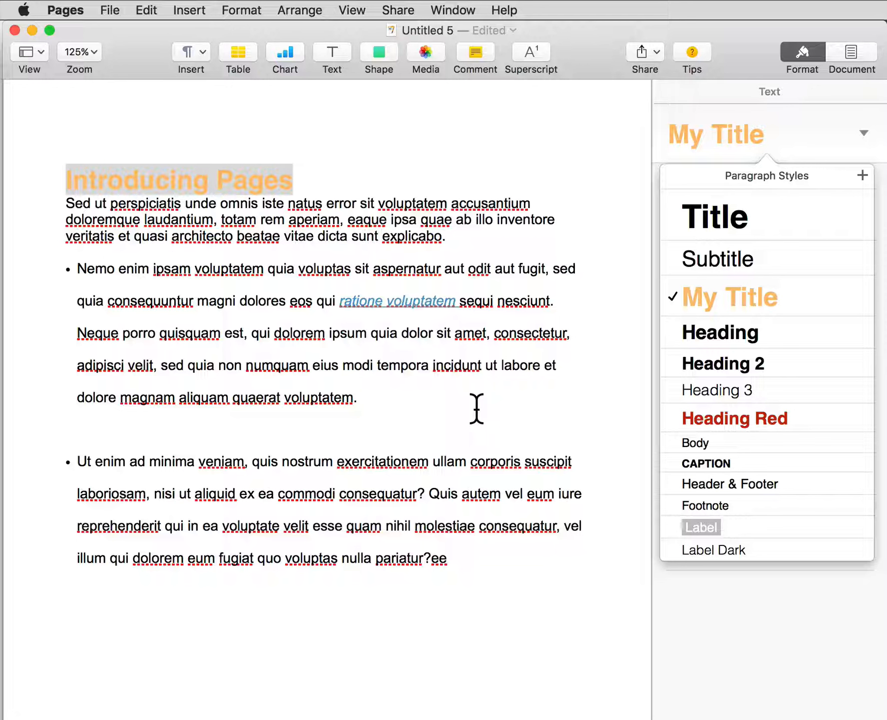
key("Escape")
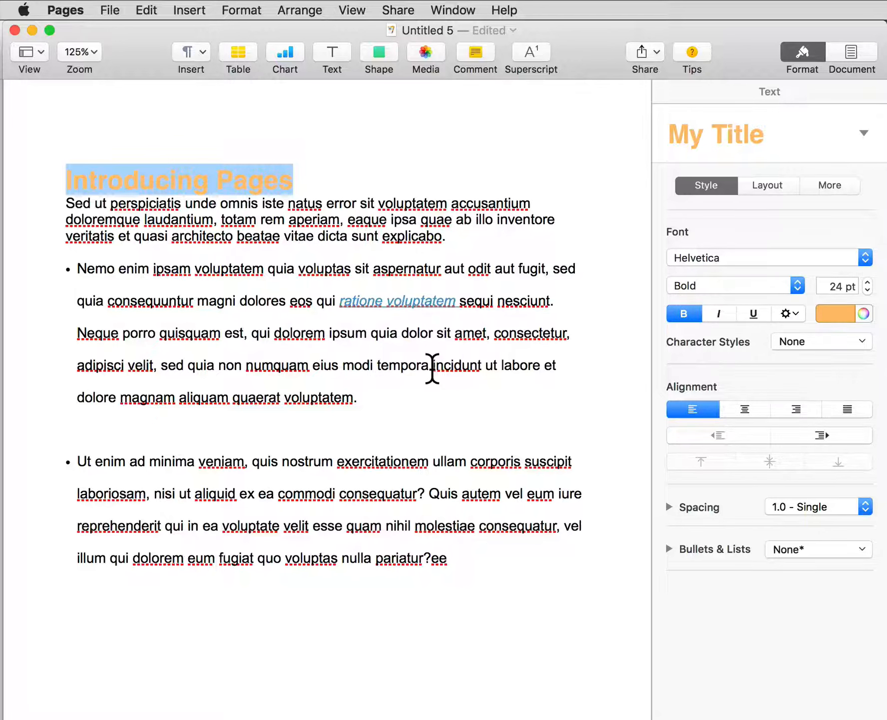
left_click(690, 51)
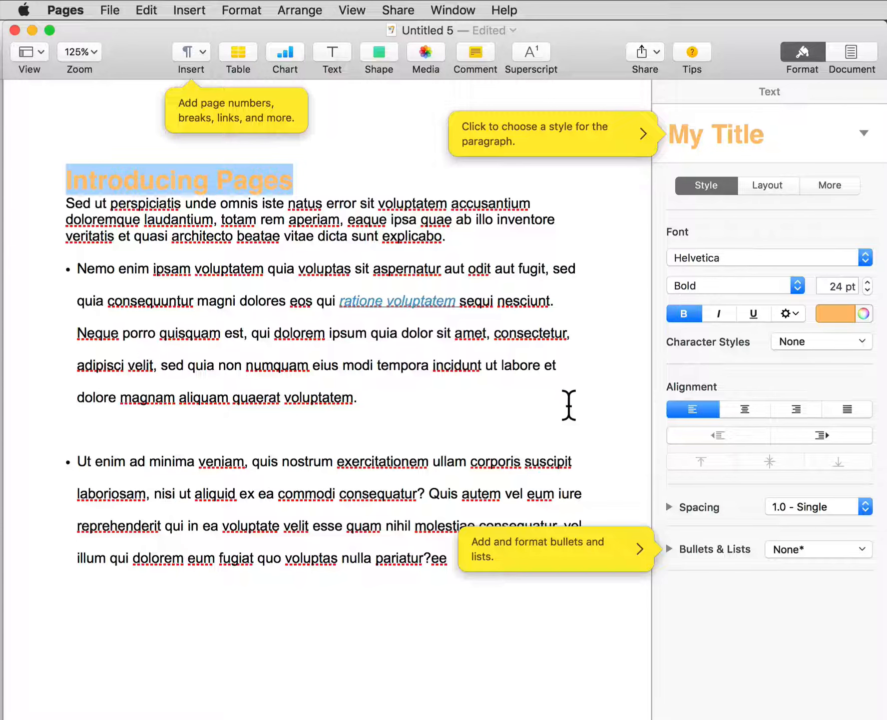